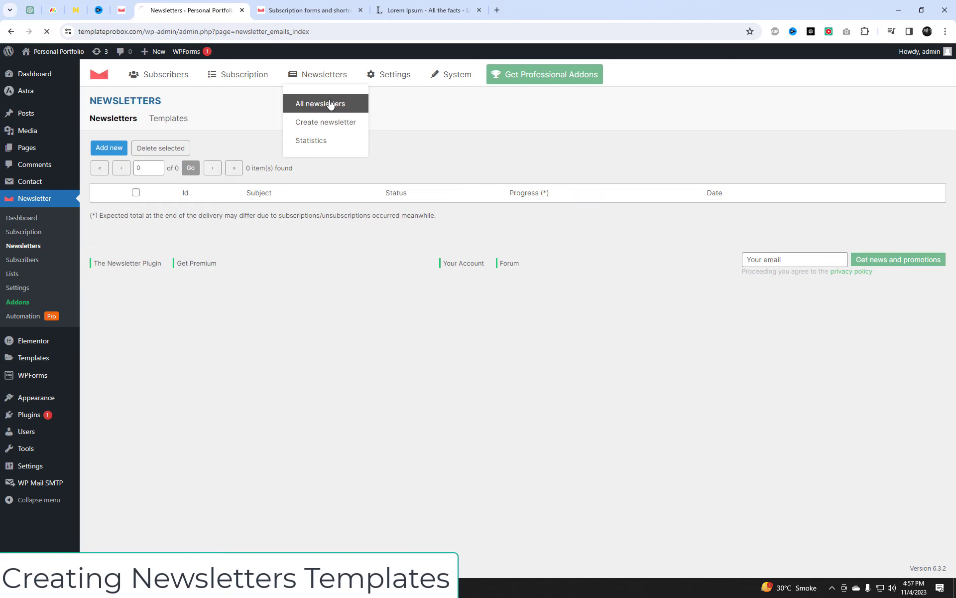
# Create a new newsletter from the Zen template.
pyautogui.click(331, 100)
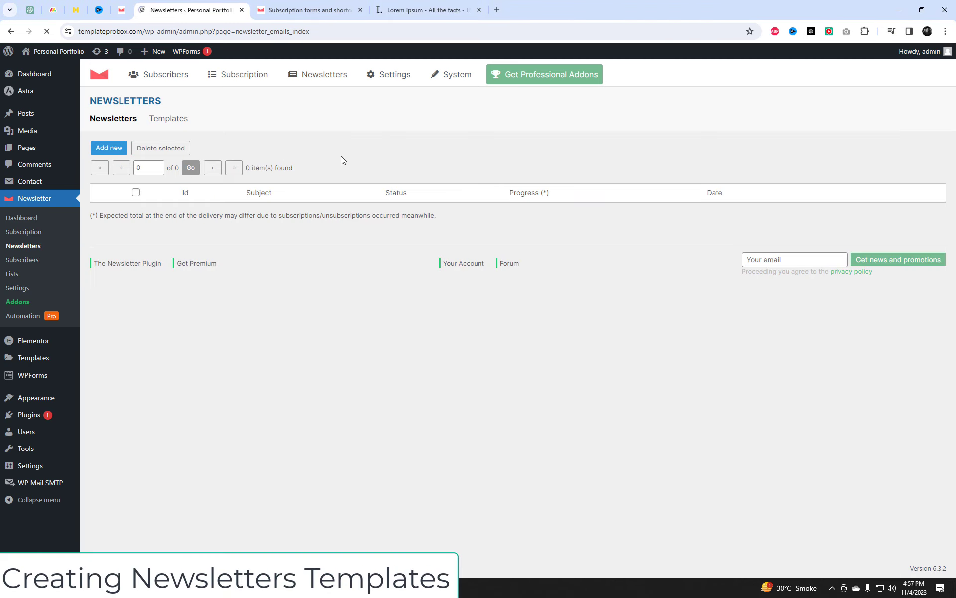
pyautogui.click(116, 152)
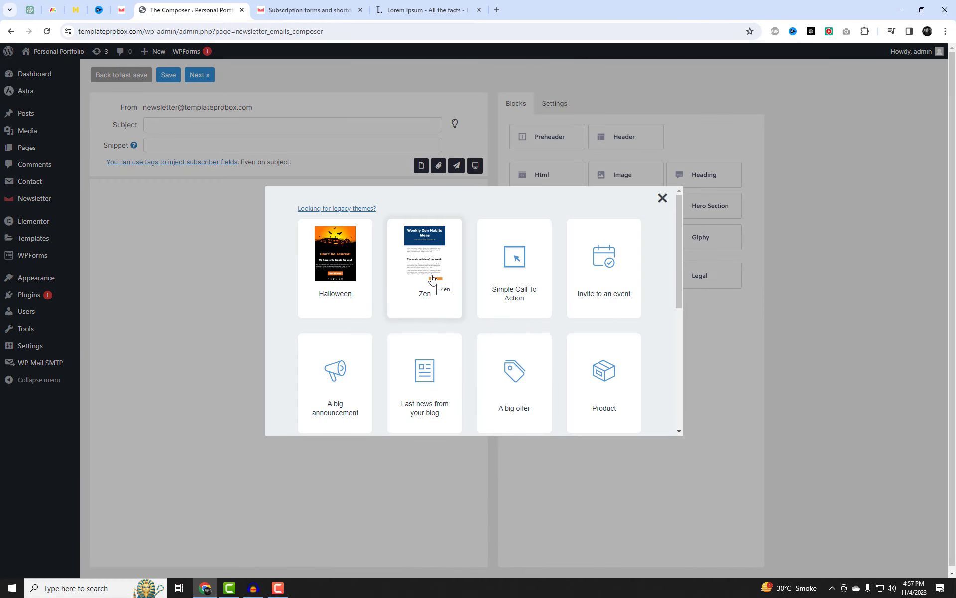
pyautogui.scroll(-2, 616, 298)
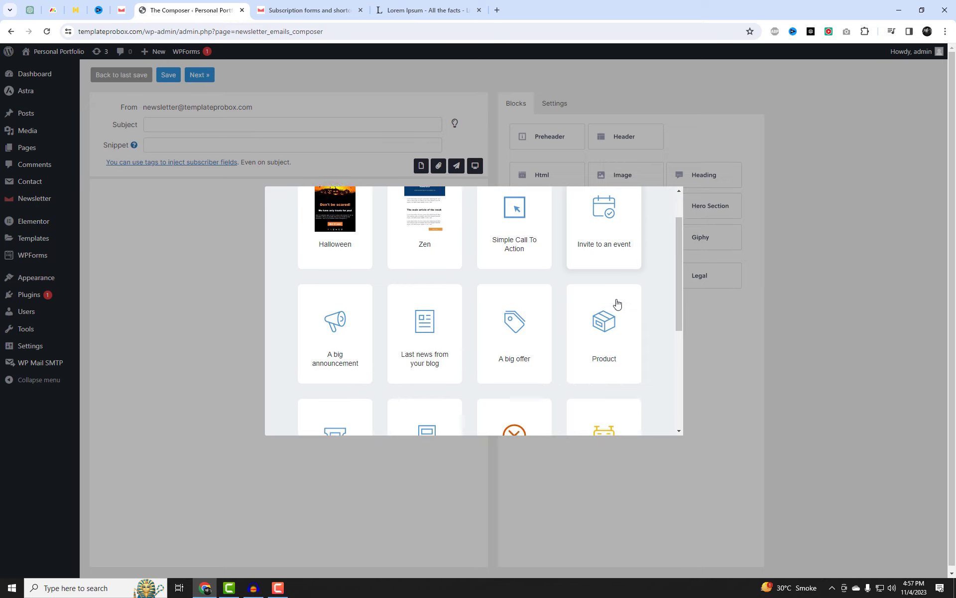
pyautogui.scroll(-2, 620, 298)
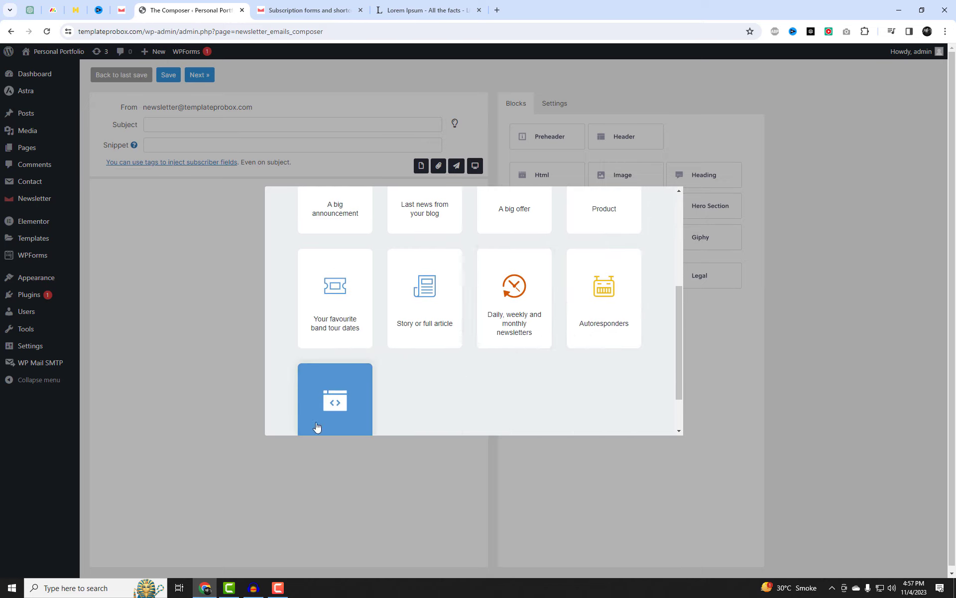
pyautogui.scroll(-1, 423, 410)
pyautogui.scroll(5, 427, 404)
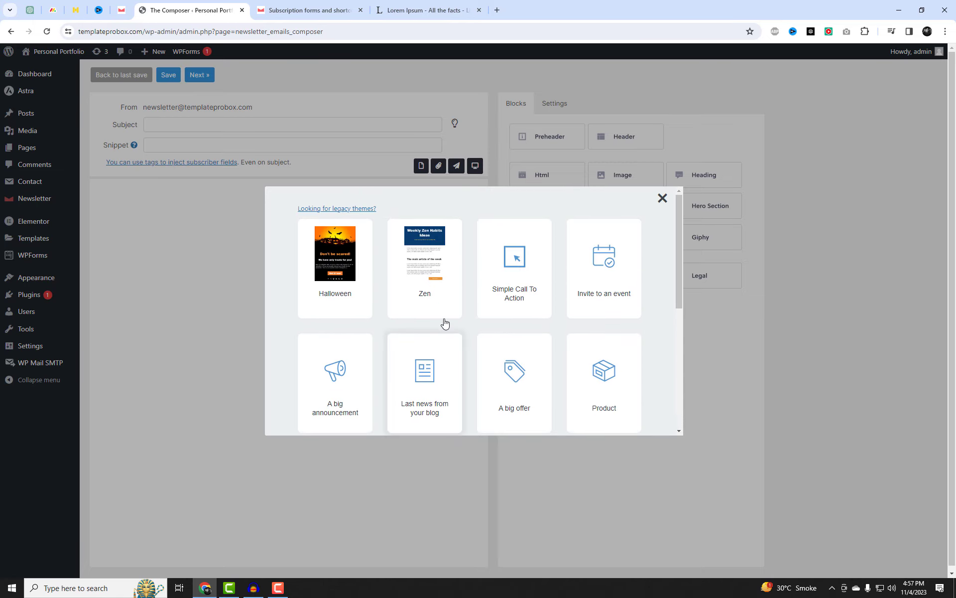
pyautogui.click(419, 269)
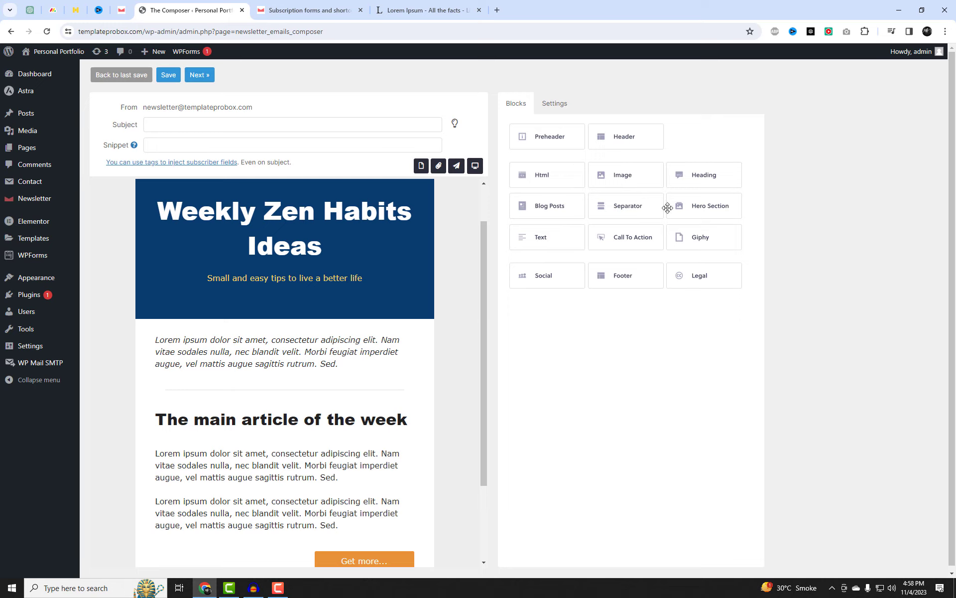
# Insert an image block below the italic intro paragraph and fill it with the diagonal forest-and-turquoise-water picture from the media library.
pyautogui.moveTo(628, 180); pyautogui.dragTo(351, 420)
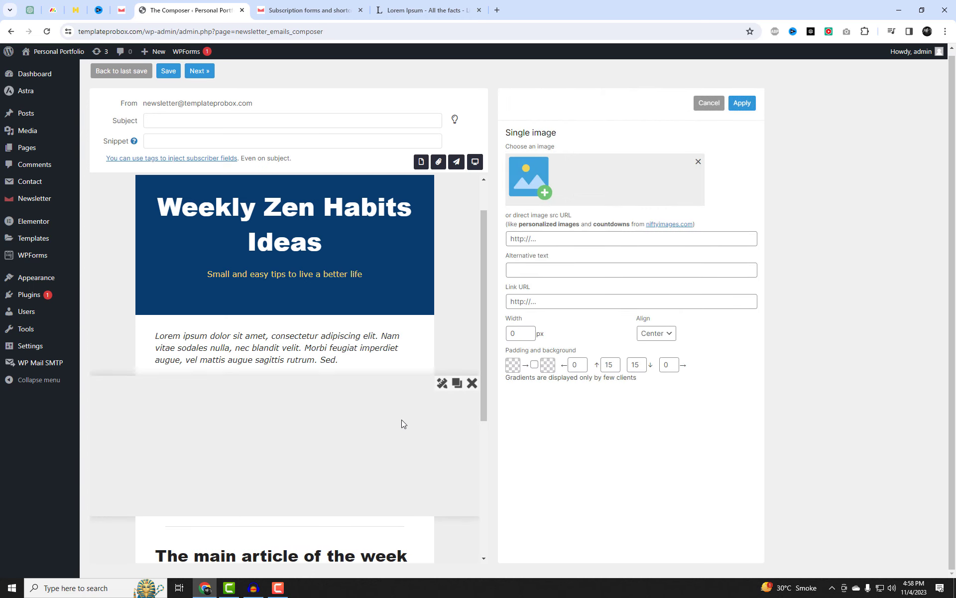
pyautogui.click(544, 194)
pyautogui.click(214, 258)
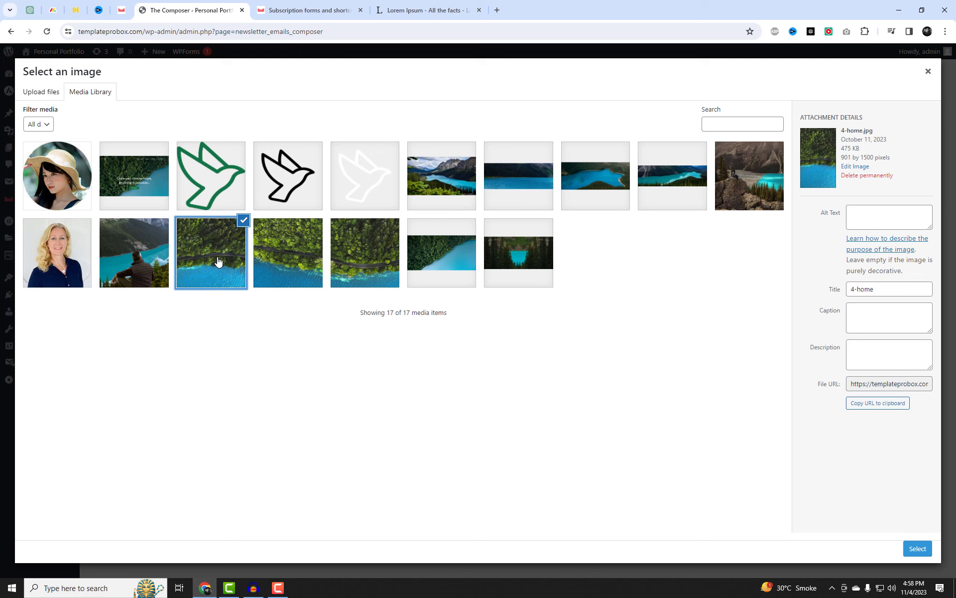
pyautogui.click(271, 253)
pyautogui.click(347, 262)
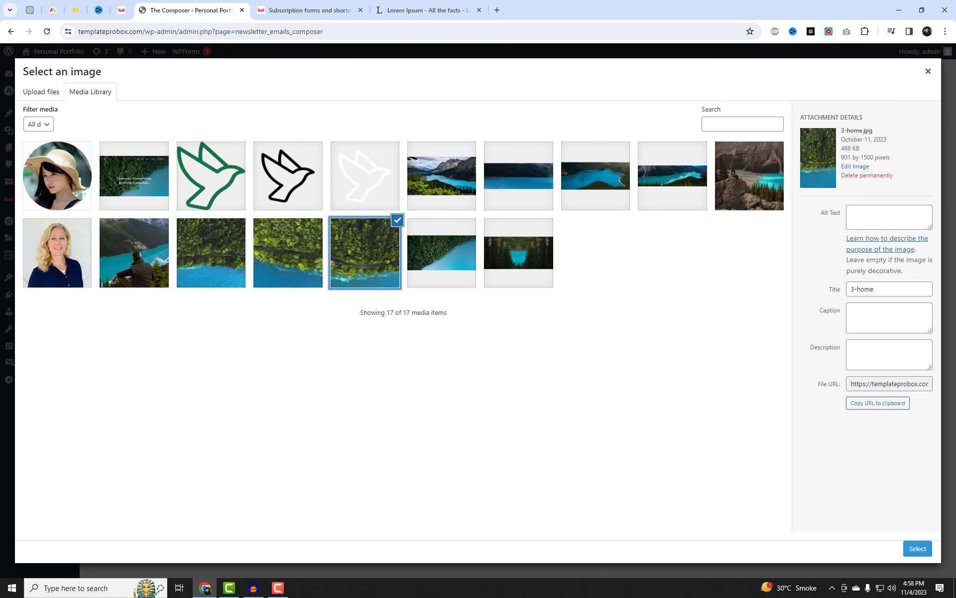
pyautogui.click(447, 267)
pyautogui.click(917, 548)
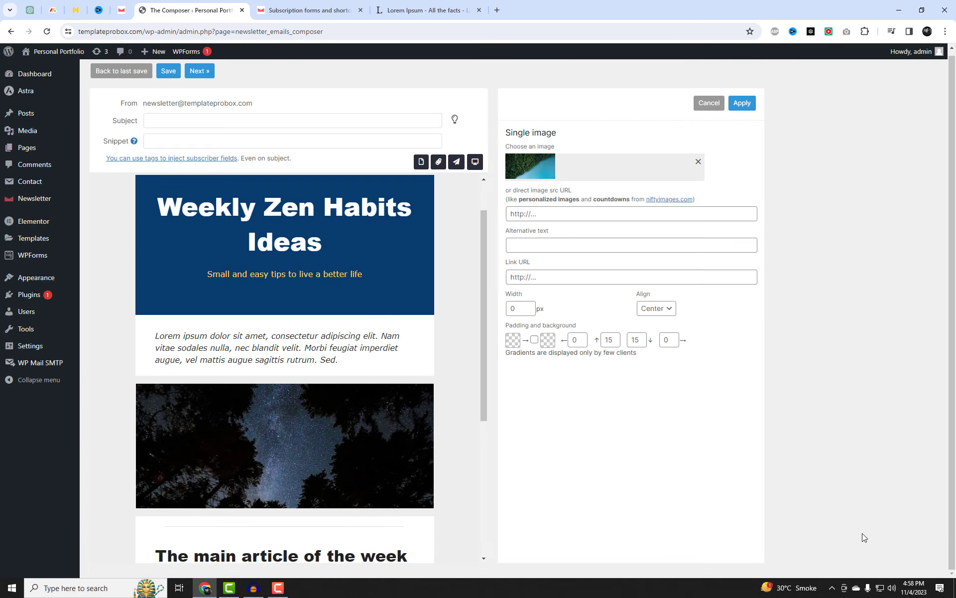
# Change the hero section's title to "Weekly Subcription Newsletter" and set its font size to 34.
pyautogui.scroll(-2, 450, 408)
pyautogui.scroll(2, 397, 406)
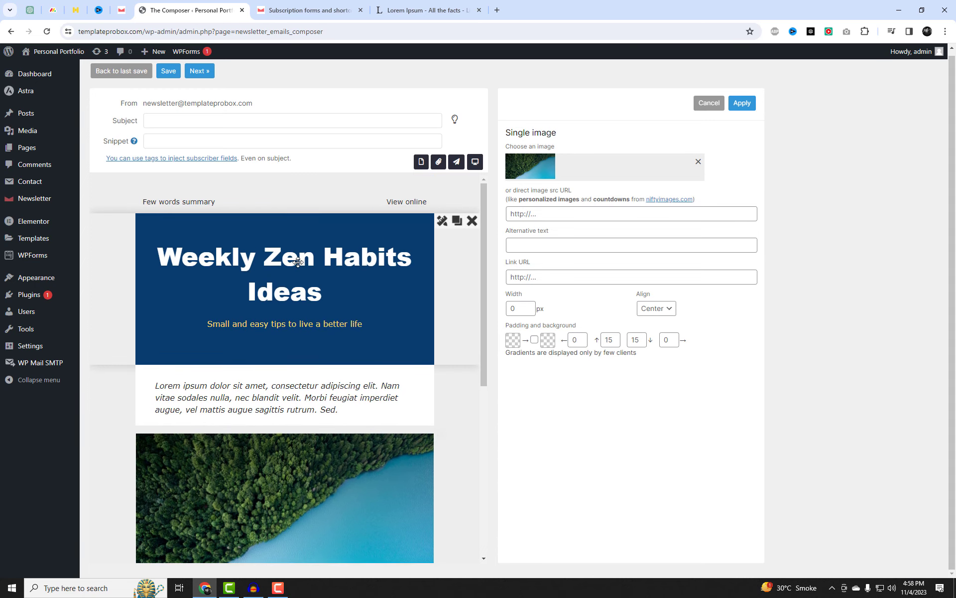
pyautogui.click(442, 220)
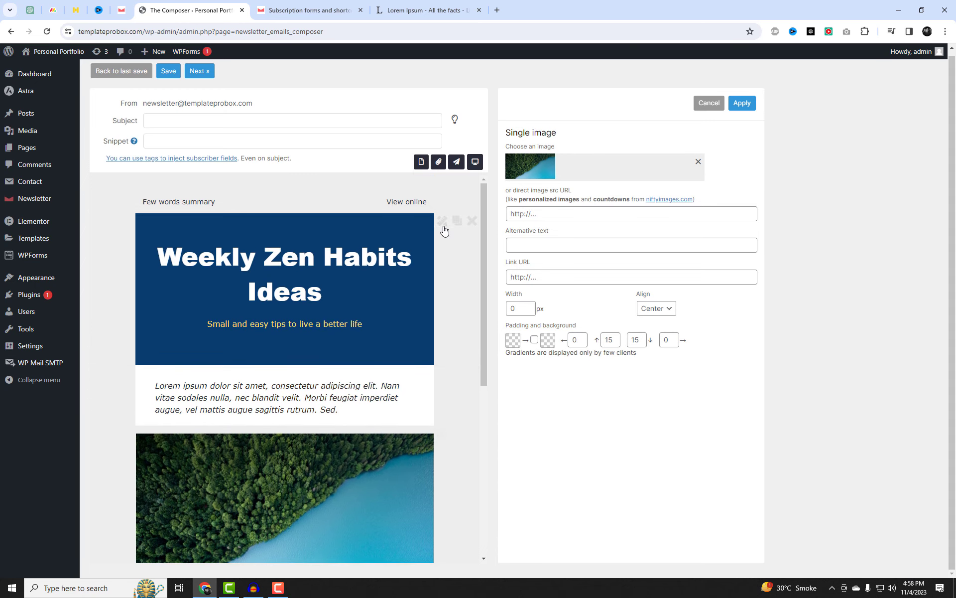
pyautogui.moveTo(600, 188); pyautogui.dragTo(493, 192)
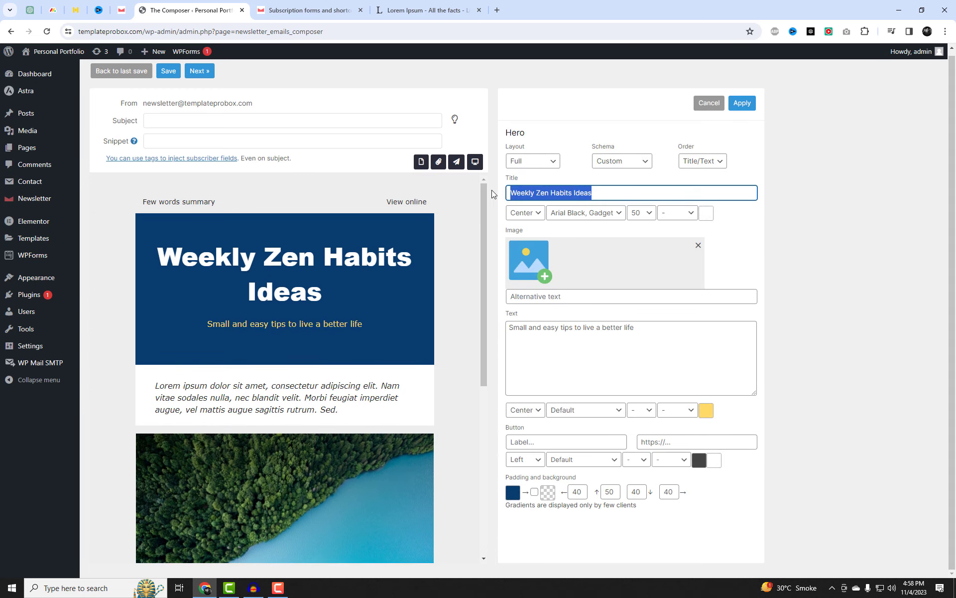
pyautogui.write('Week')
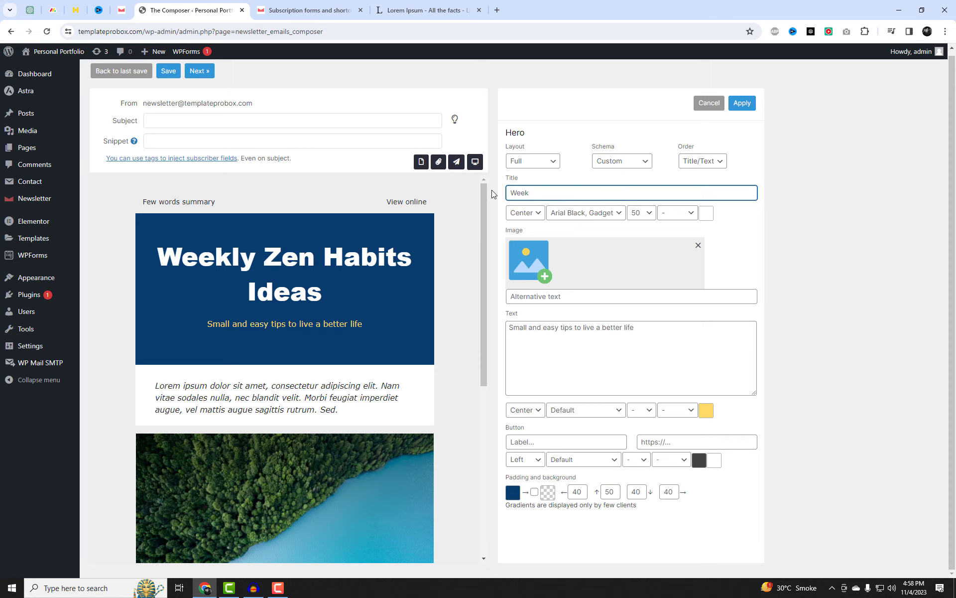
pyautogui.write('ly Subcription Newsletter')
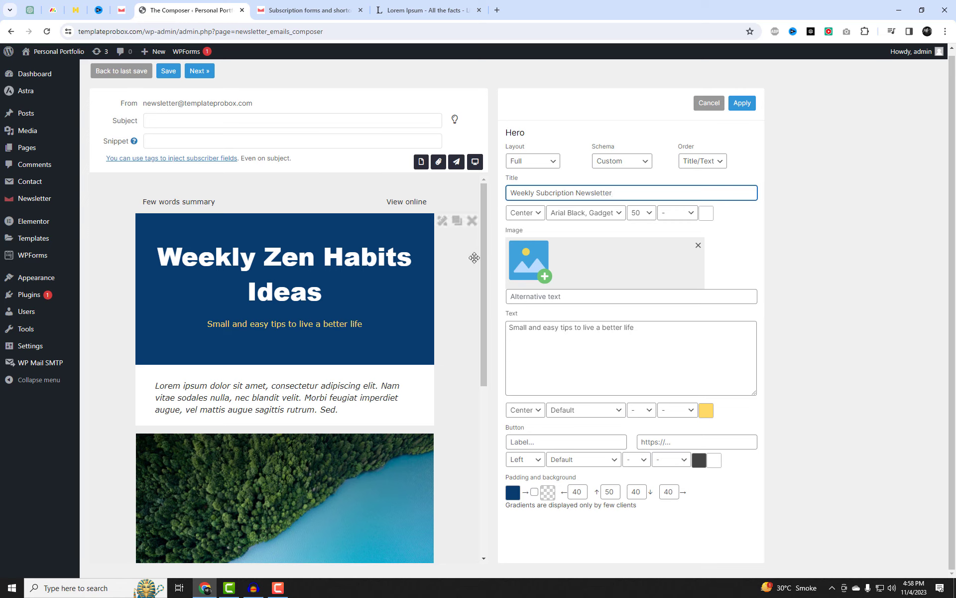
pyautogui.click(642, 213)
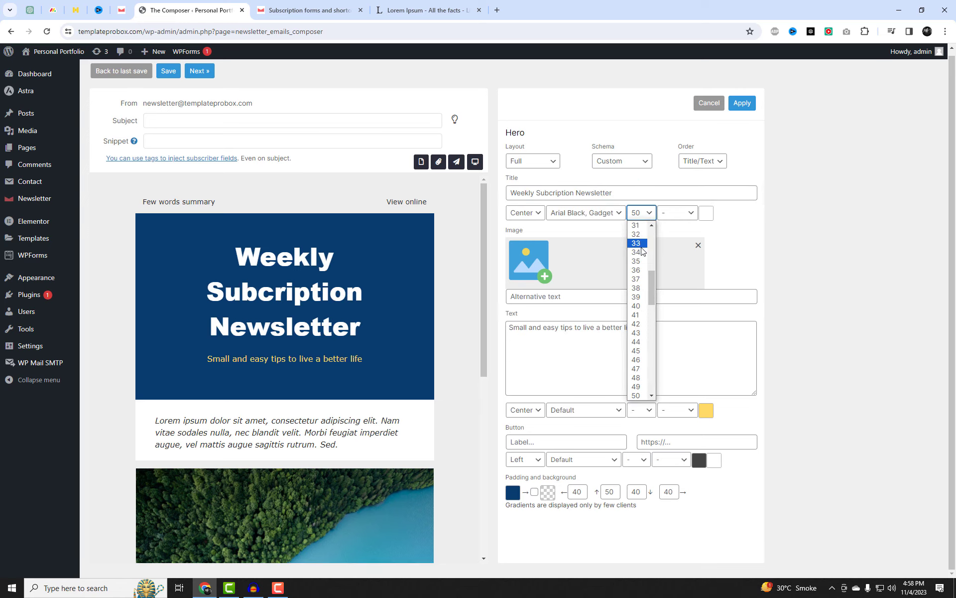
pyautogui.click(641, 252)
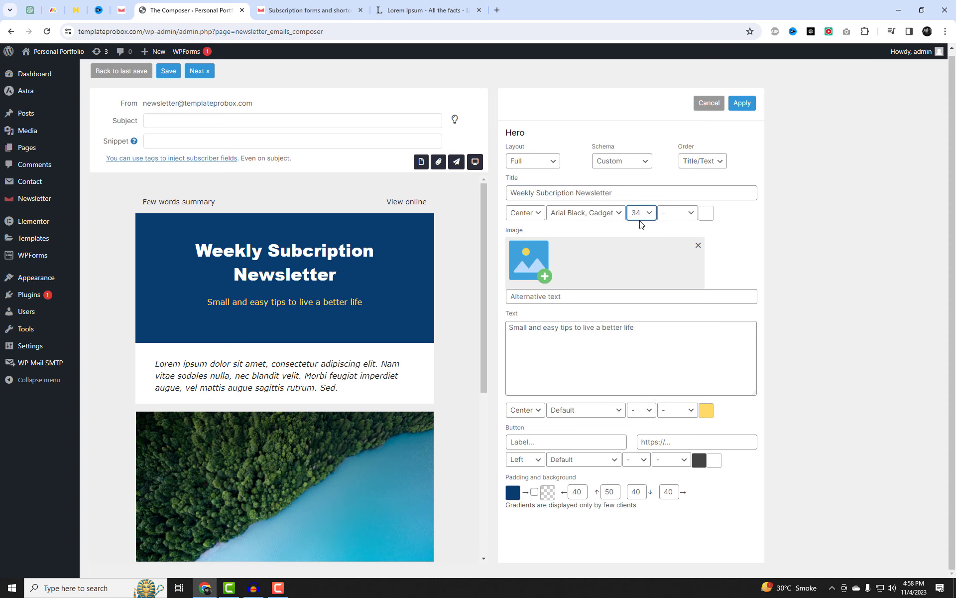
# Duplicate the italic lorem ipsum passage inside the intro text block and apply the change.
pyautogui.scroll(-2, 279, 349)
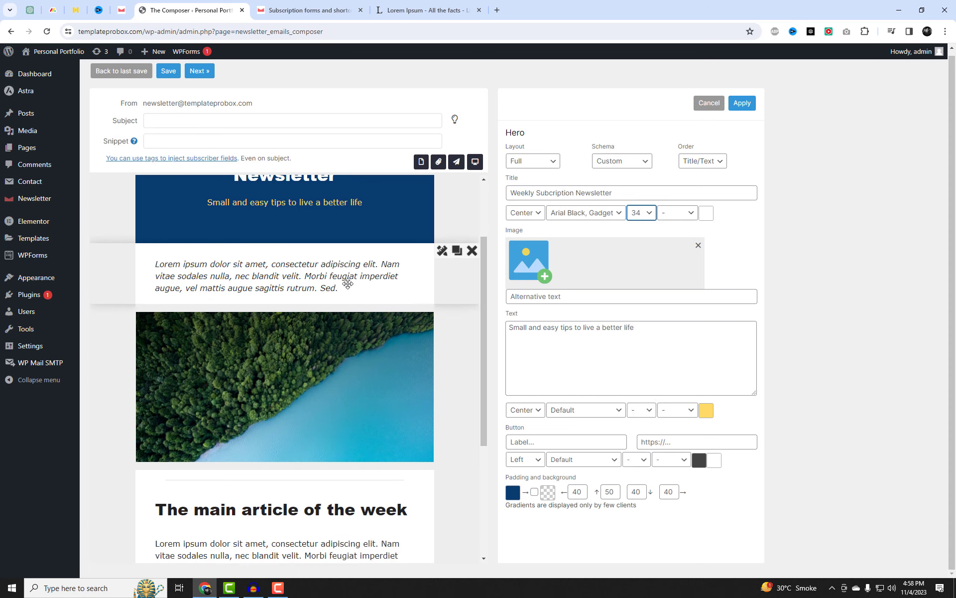
pyautogui.click(448, 254)
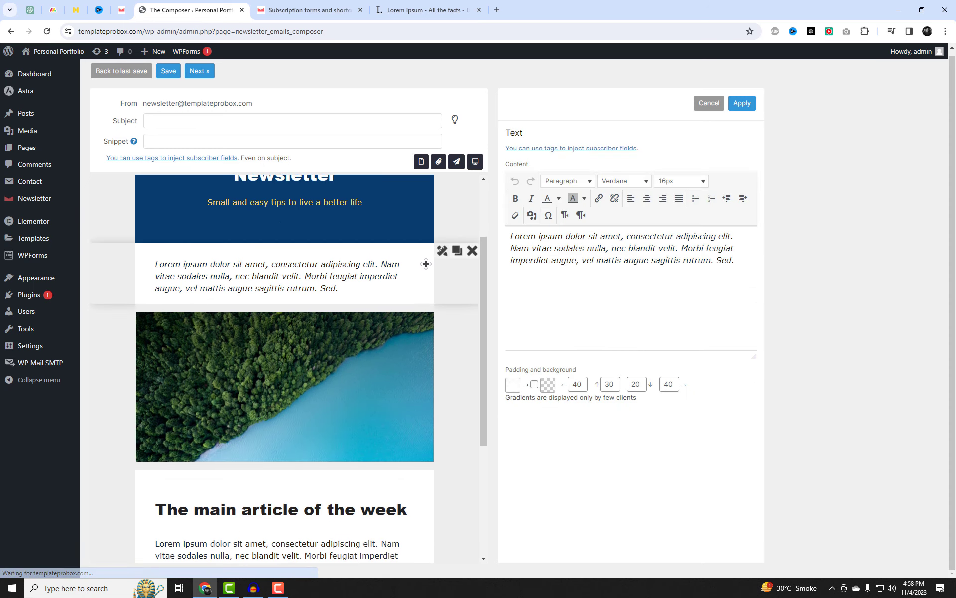
pyautogui.moveTo(743, 267); pyautogui.dragTo(513, 236)
pyautogui.hotkey('ctrl', 'c')
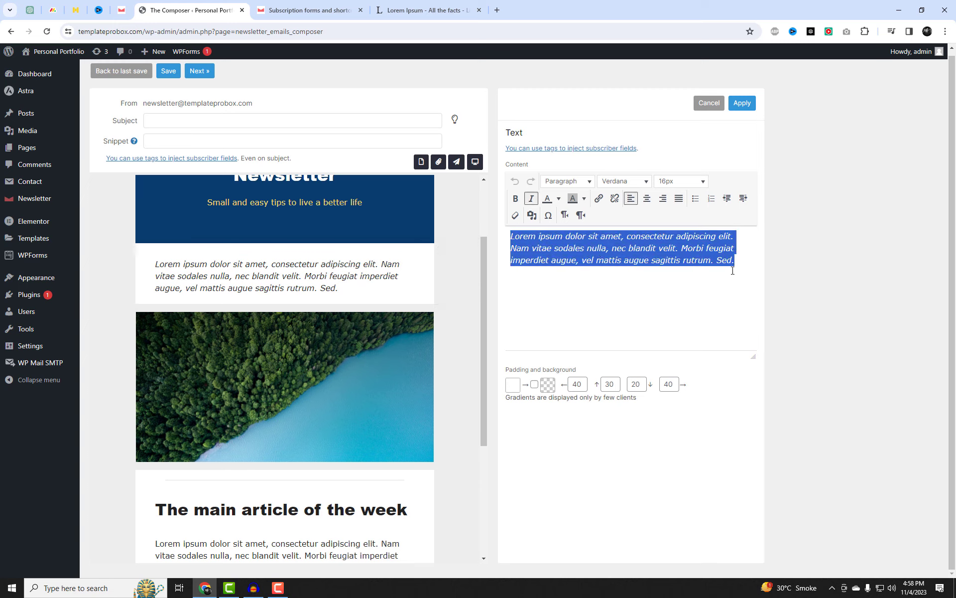
pyautogui.click(742, 266)
pyautogui.hotkey('ctrl', 'v')
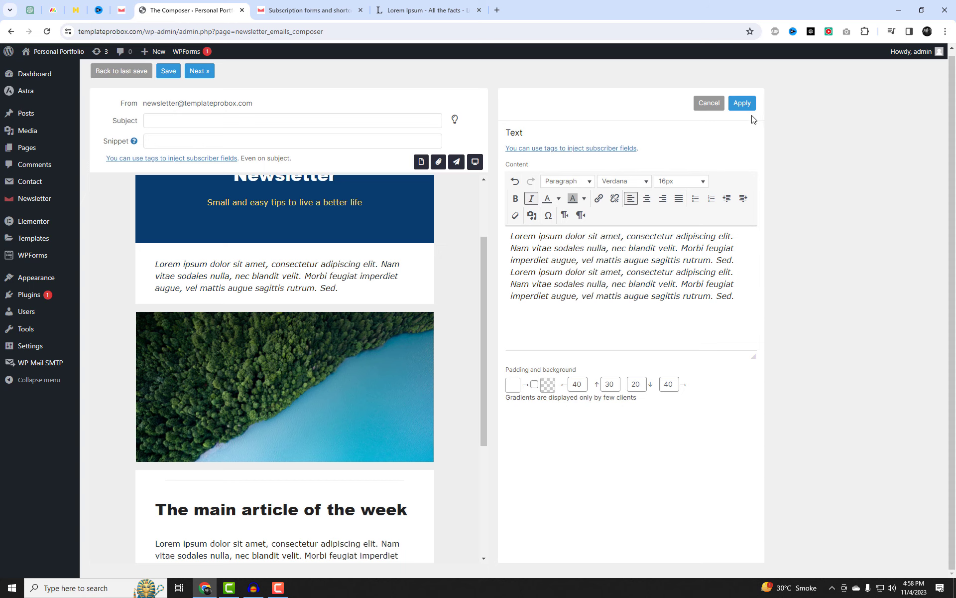
pyautogui.click(742, 103)
# Change the heading above the main article to "This is main Post".
pyautogui.scroll(-3, 331, 405)
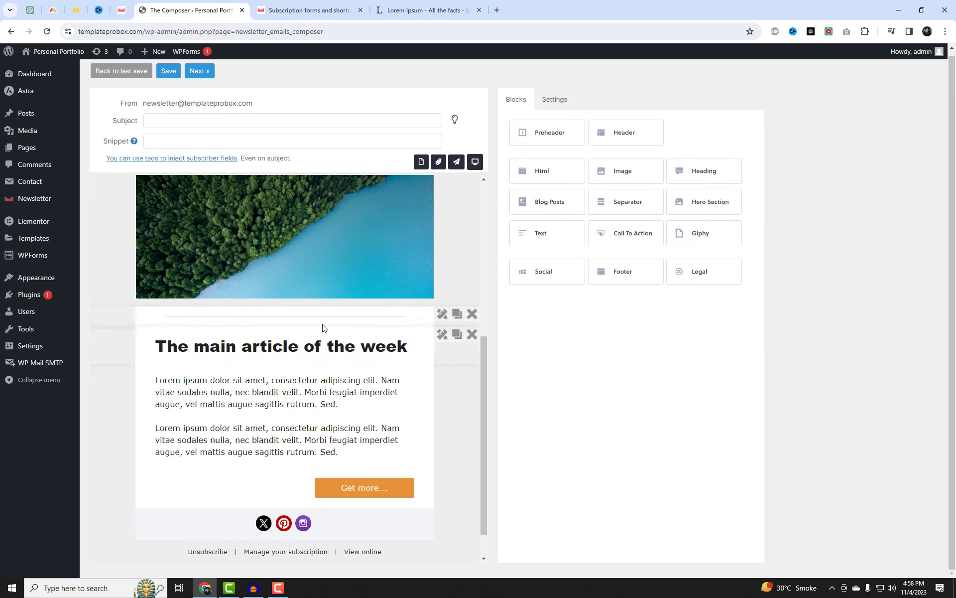
pyautogui.click(441, 335)
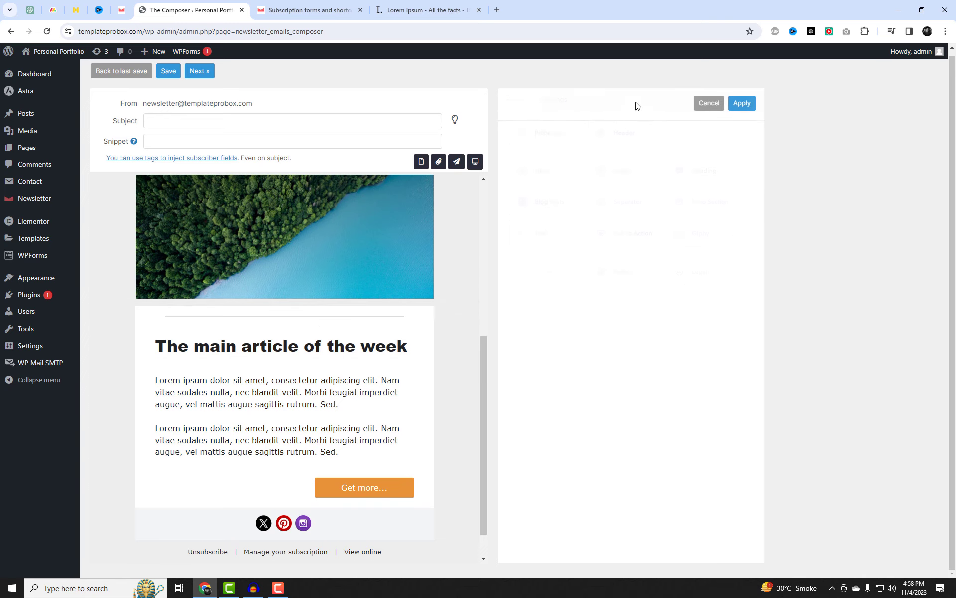
pyautogui.moveTo(620, 161); pyautogui.dragTo(526, 161)
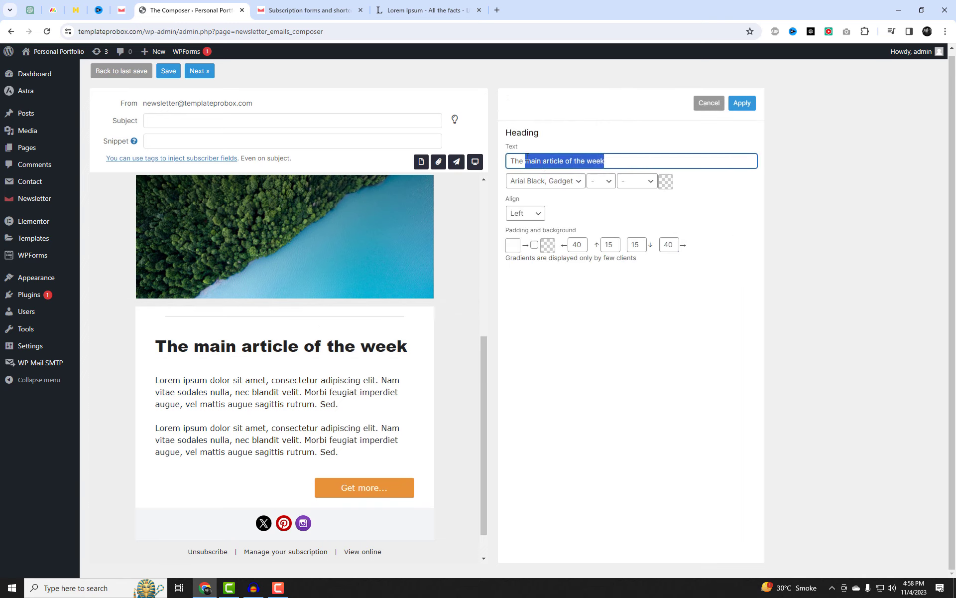
pyautogui.press('BackSpace')
pyautogui.write('his is main P')
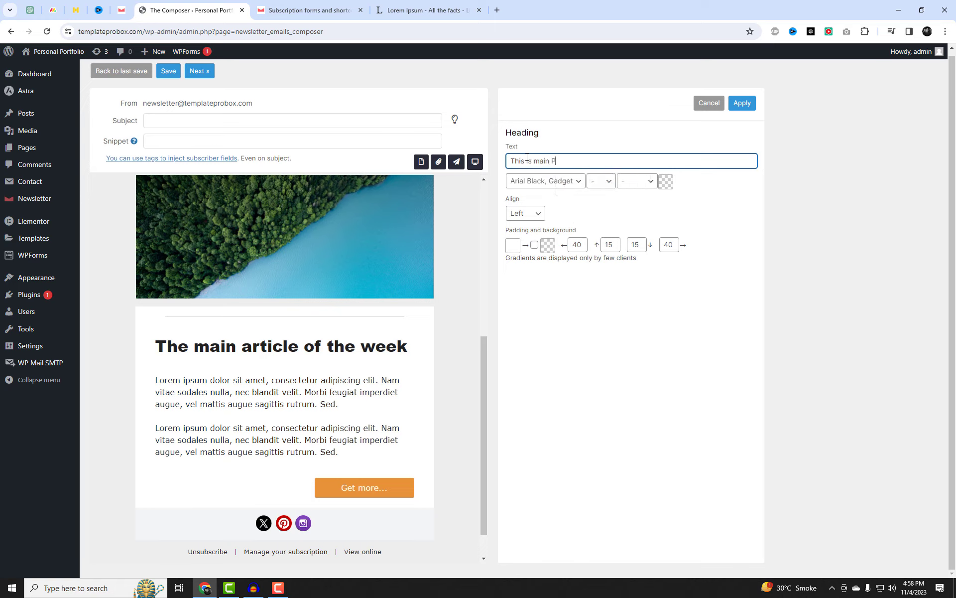
pyautogui.write('ost')
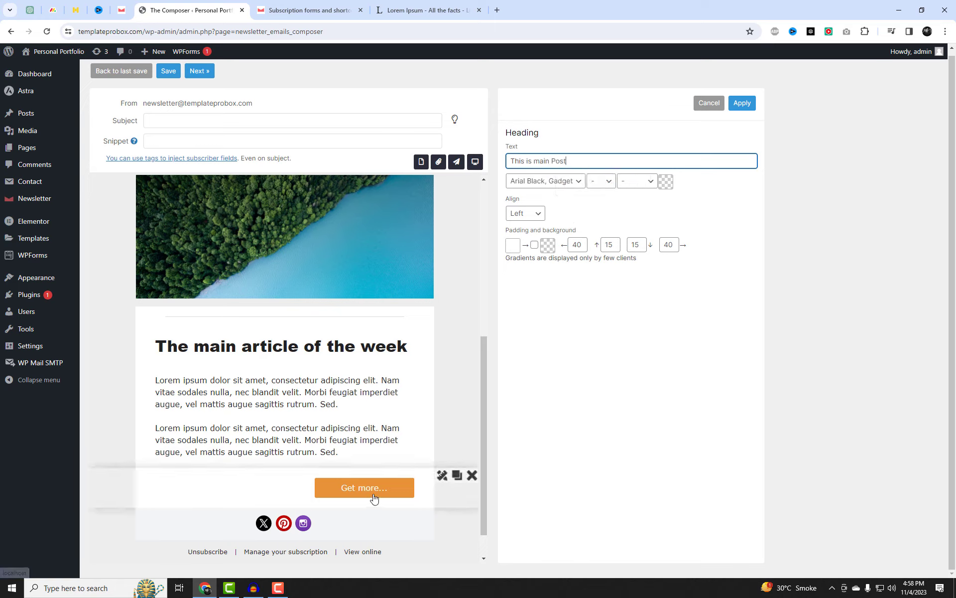
pyautogui.click(375, 495)
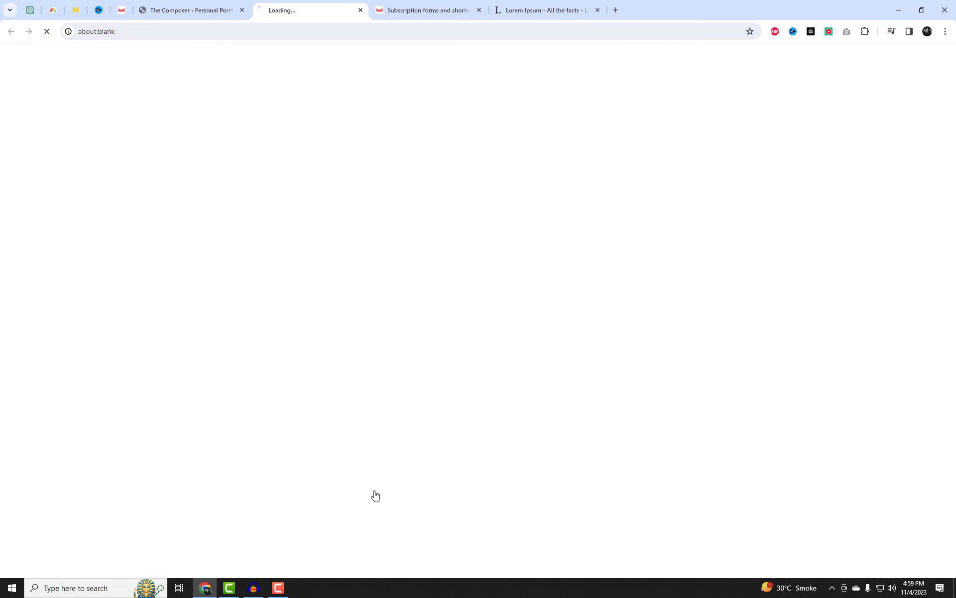
pyautogui.click(209, 10)
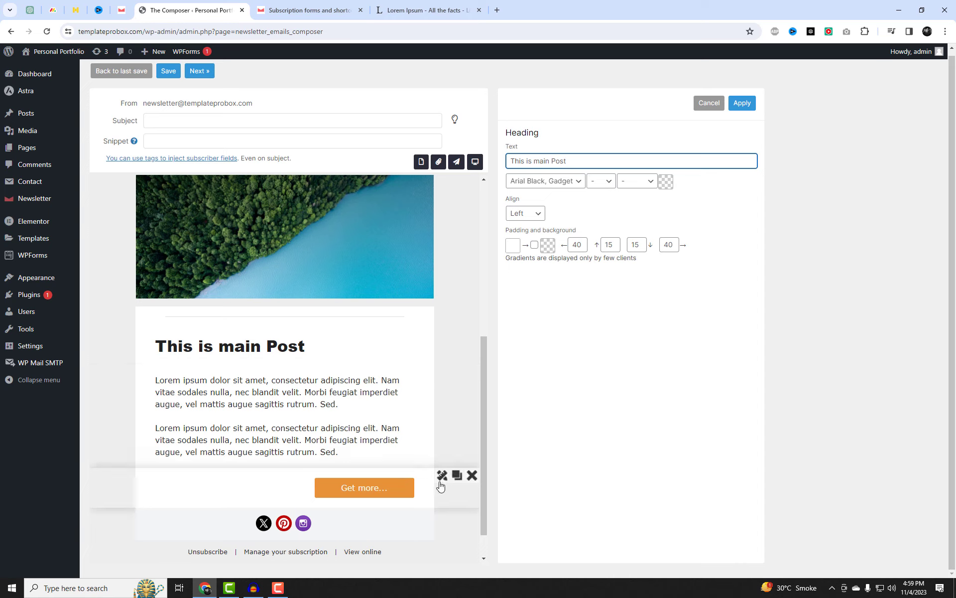
pyautogui.click(442, 481)
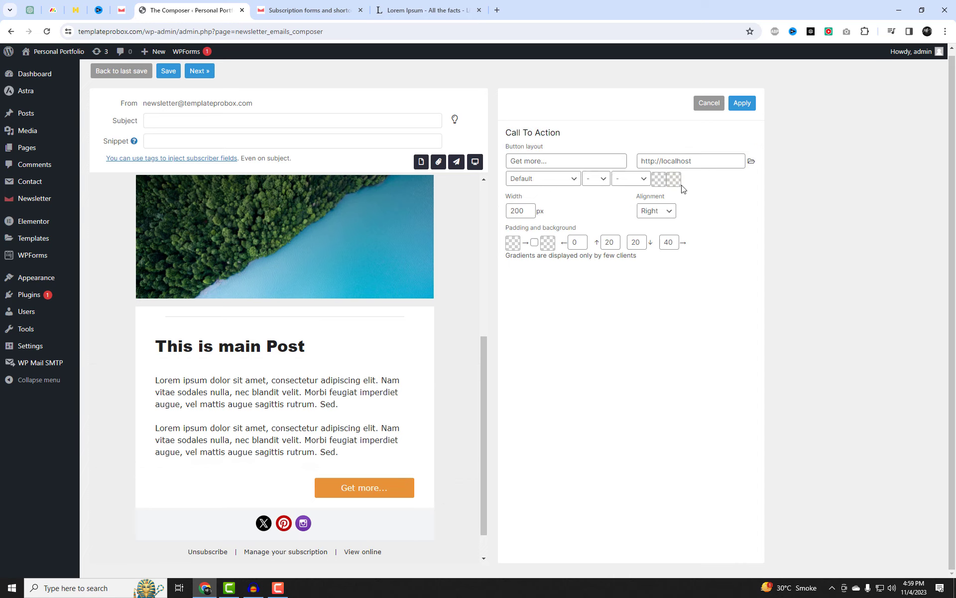
pyautogui.click(657, 162)
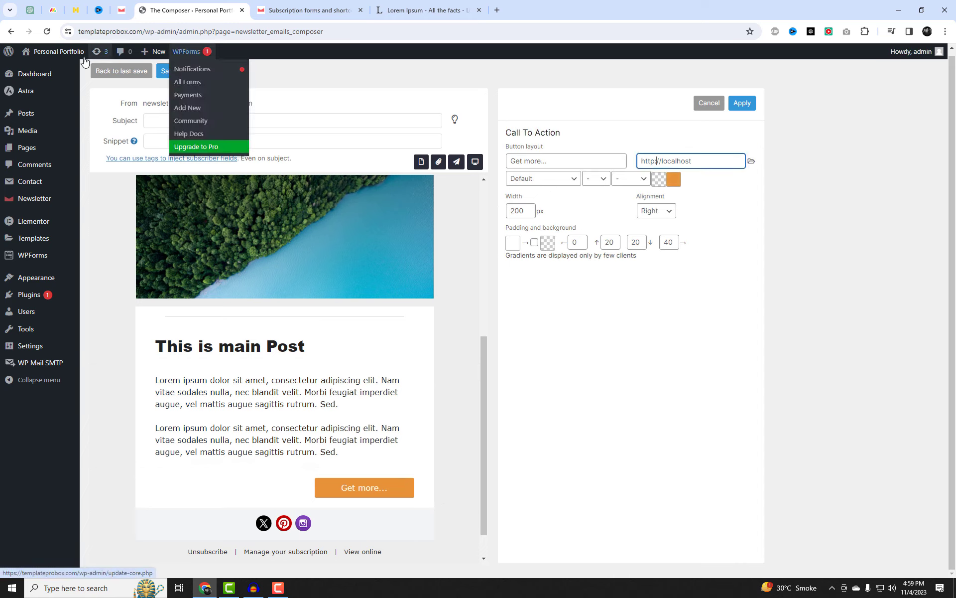
pyautogui.moveTo(143, 31); pyautogui.dragTo(78, 32)
pyautogui.hotkey('ctrl', 'c')
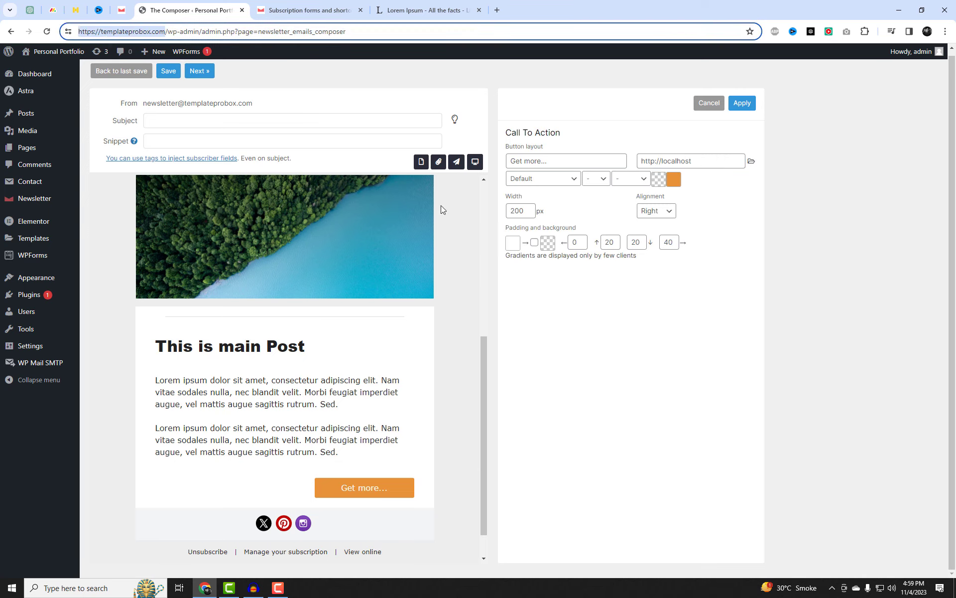
pyautogui.click(643, 161)
pyautogui.hotkey('ctrl', 'a')
pyautogui.hotkey('ctrl', 'v')
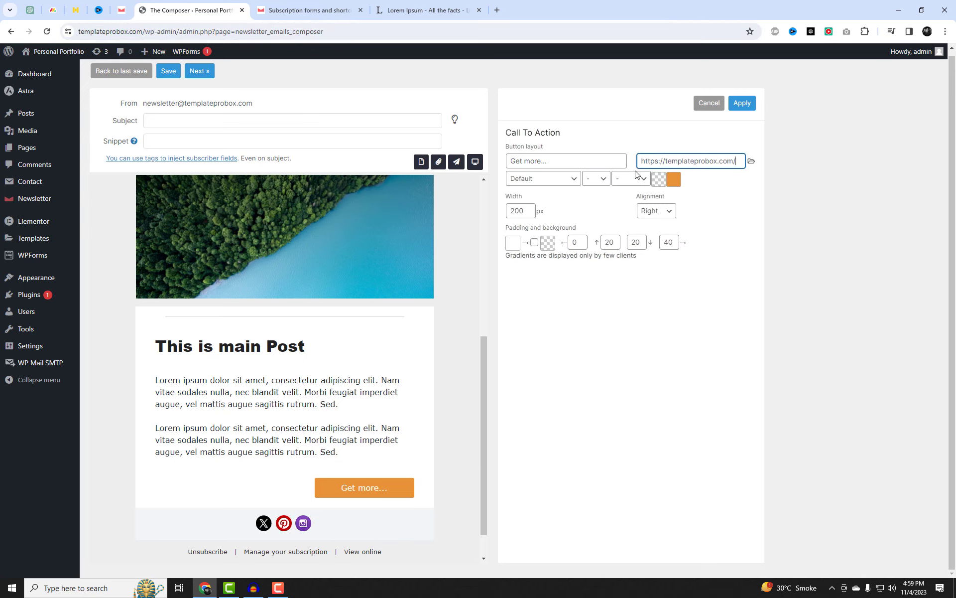
pyautogui.tripleClick(583, 161)
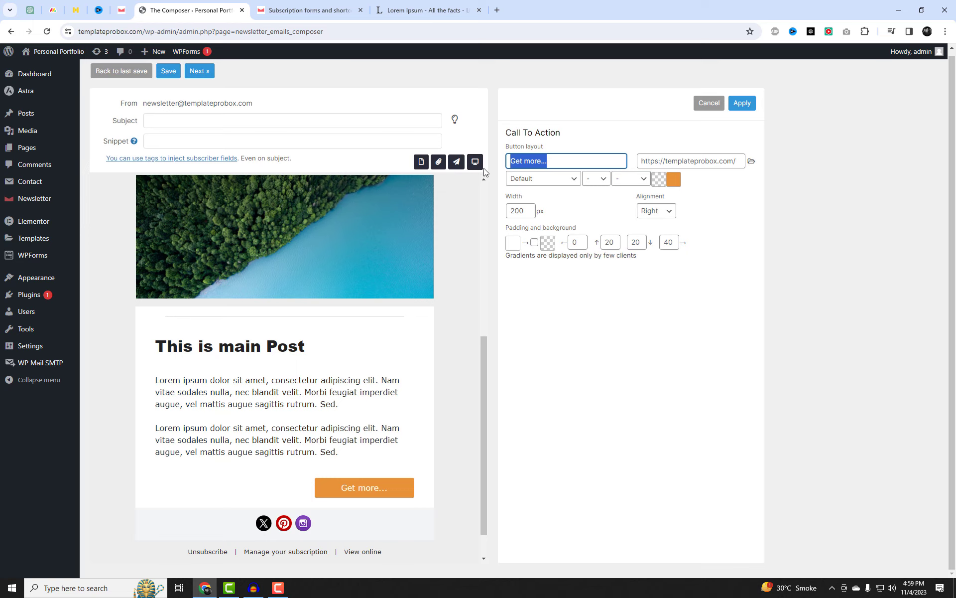
# Open the social links block for editing and set the newsletter's subject to "Weekly Newsletter".
pyautogui.click(442, 506)
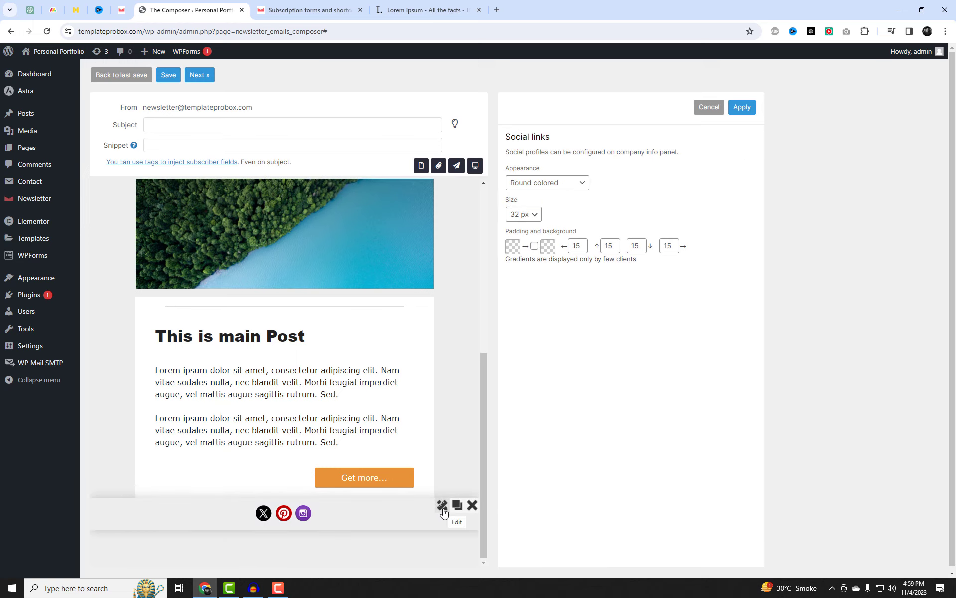
pyautogui.scroll(5, 380, 406)
pyautogui.click(212, 120)
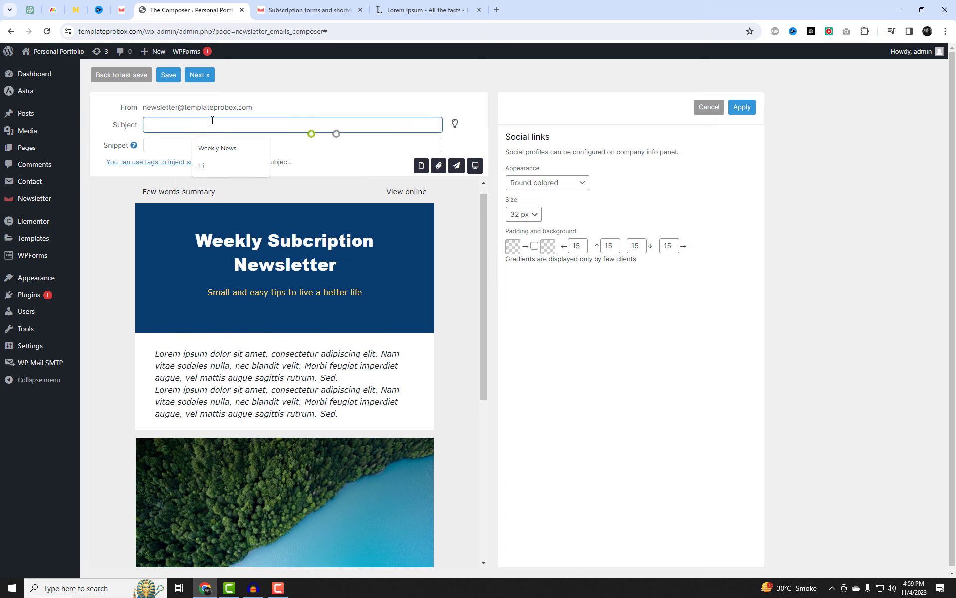
pyautogui.write('Weekl')
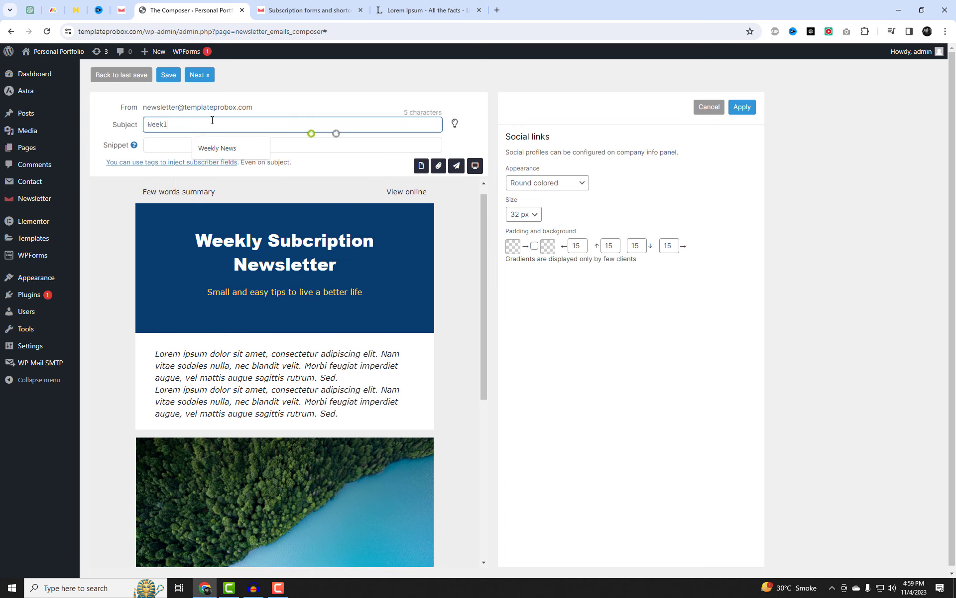
pyautogui.write('y Newsletter')
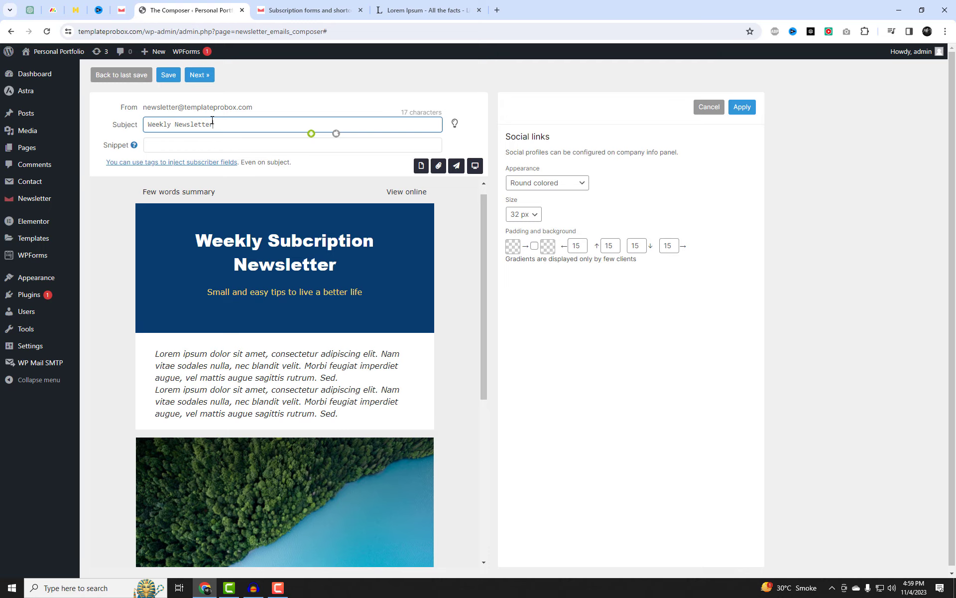
# Copy the {name} tag from the plugin's subscriber tags documentation into the newsletter's snippet.
pyautogui.click(169, 145)
pyautogui.click(165, 163)
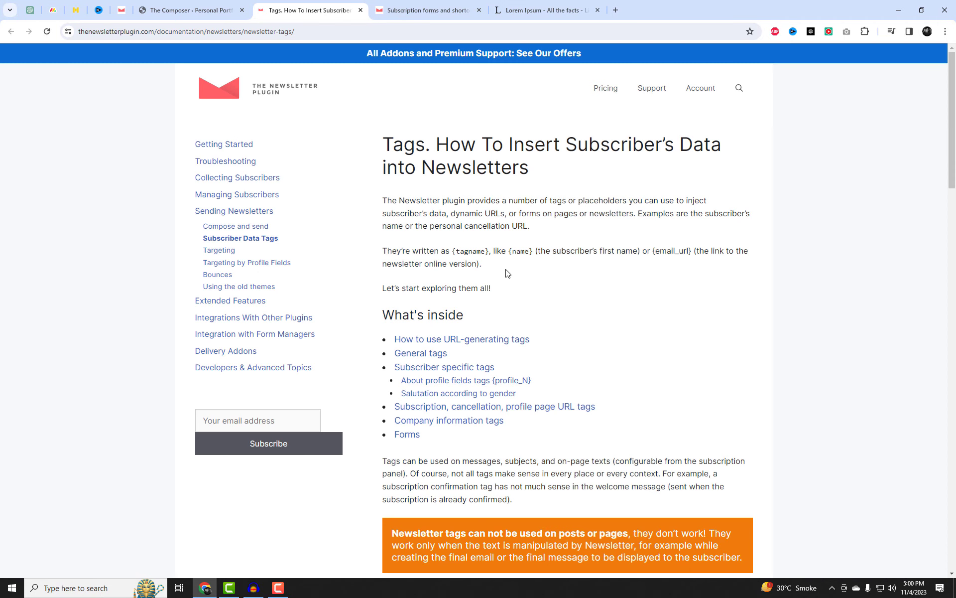
pyautogui.moveTo(454, 252); pyautogui.dragTo(532, 253)
pyautogui.hotkey('ctrl', 'c')
pyautogui.click(192, 10)
pyautogui.click(241, 145)
pyautogui.hotkey('ctrl', 'v')
# Apply the social links block and save the newsletter.
pyautogui.click(738, 118)
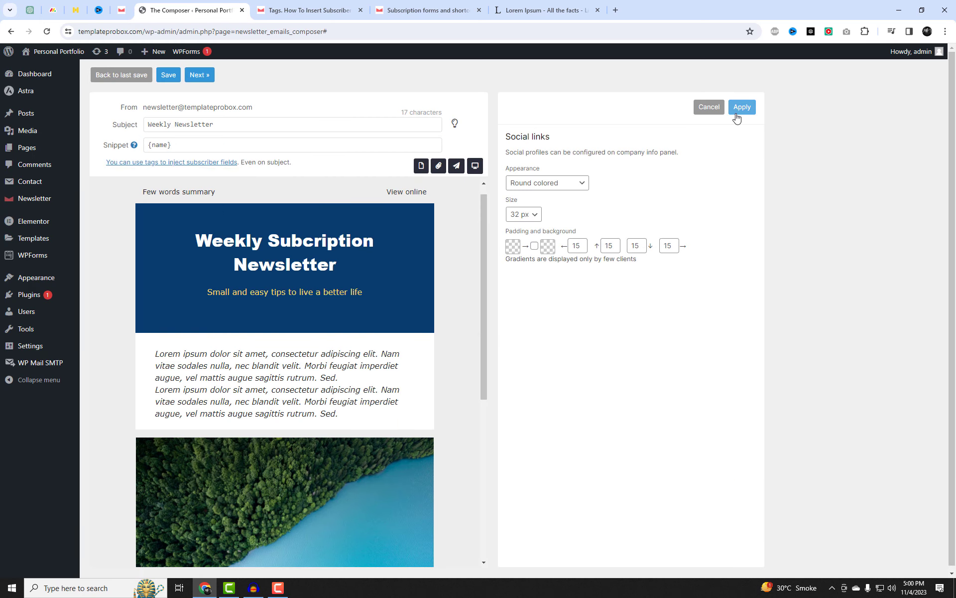
pyautogui.scroll(-5, 463, 506)
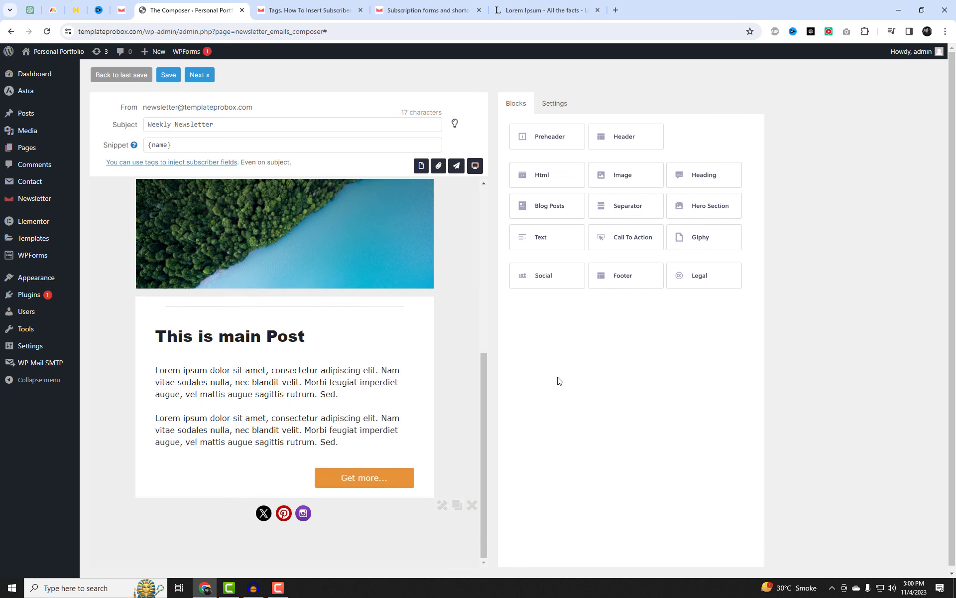
pyautogui.click(168, 76)
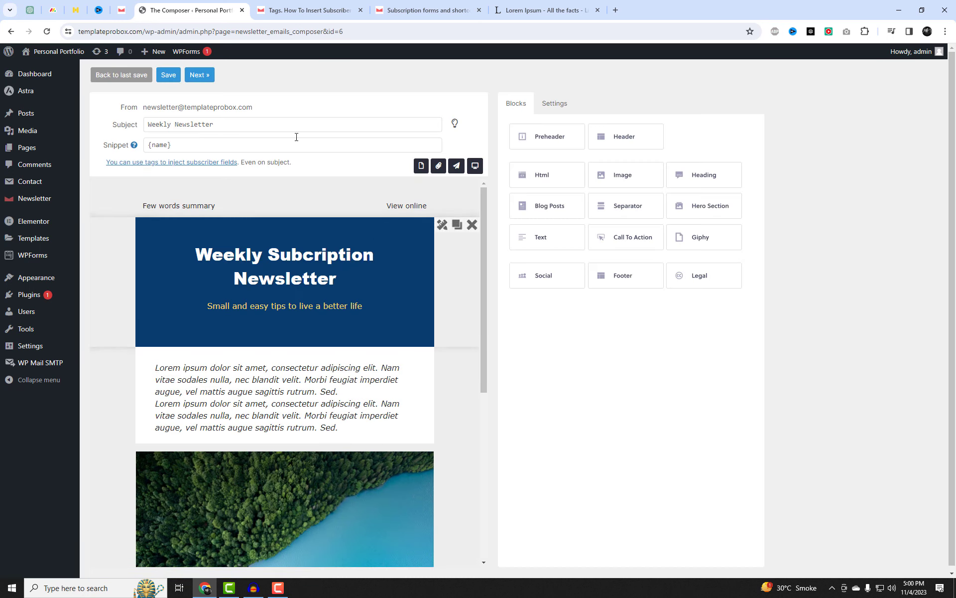
# Proceed to the newsletter's delivery settings and target the Weekly list.
pyautogui.click(200, 75)
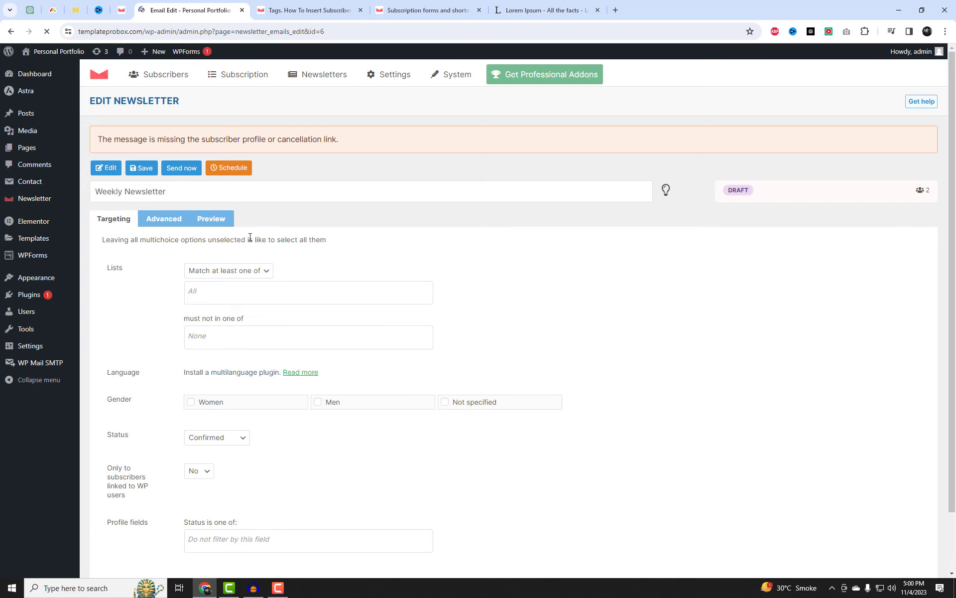
pyautogui.click(224, 294)
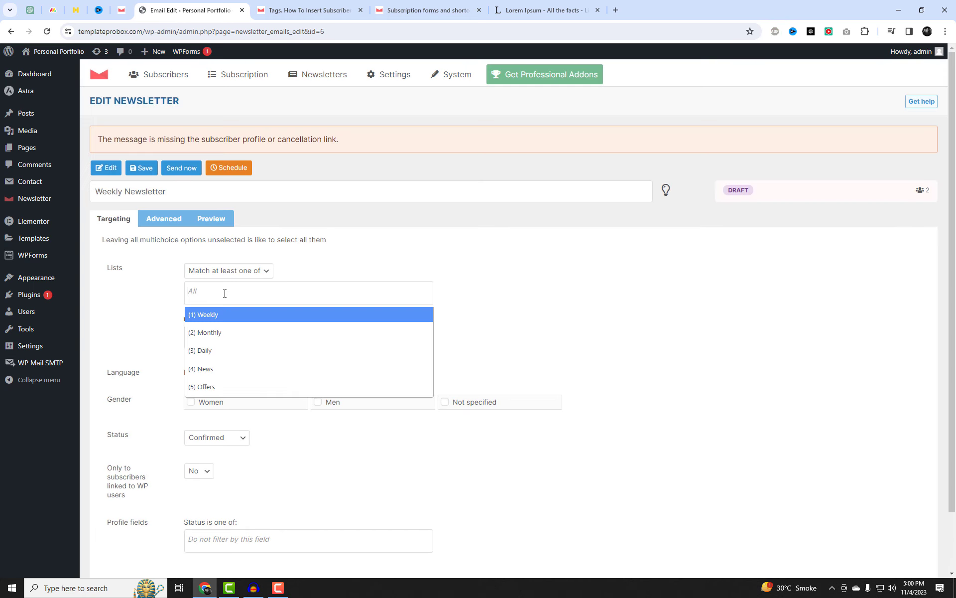
pyautogui.click(224, 316)
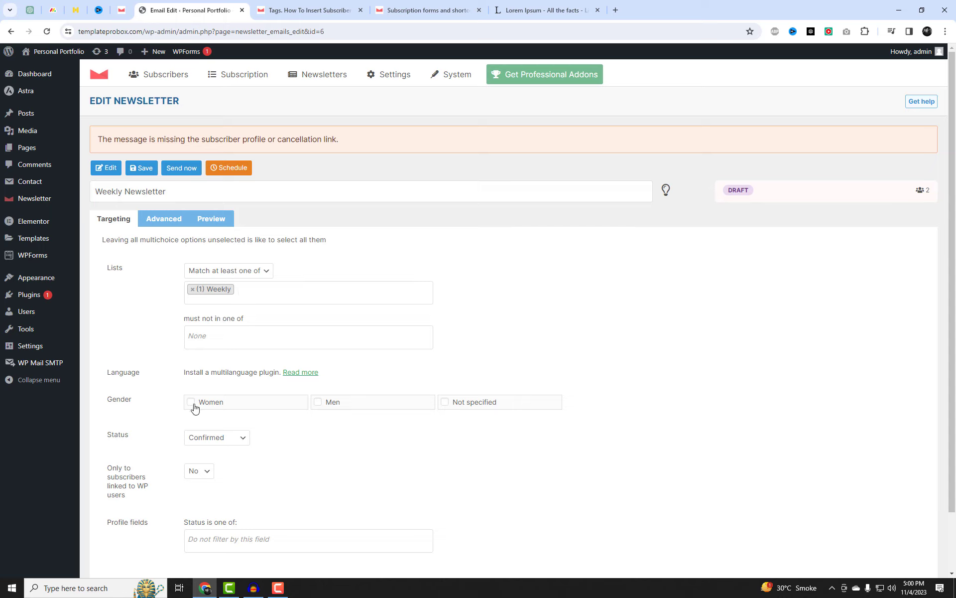
# Look over the gender and subscriber status options in the newsletter's targeting settings.
pyautogui.click(318, 405)
pyautogui.click(190, 403)
pyautogui.click(317, 402)
pyautogui.click(227, 439)
pyautogui.click(226, 443)
pyautogui.scroll(-1, 372, 446)
pyautogui.scroll(1, 371, 446)
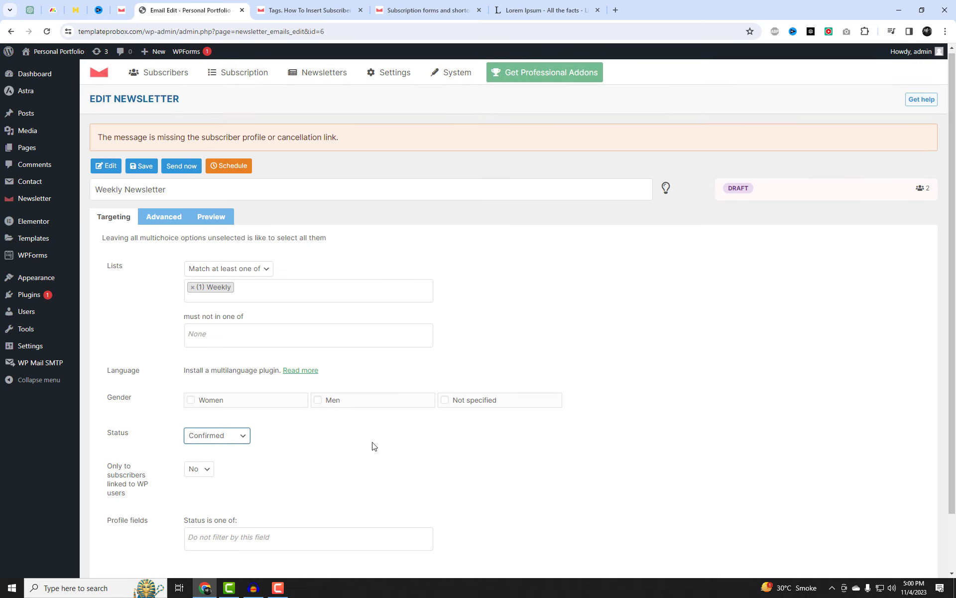
# Review the newsletter's advanced settings, including its text-only version, and check its desktop and mobile previews.
pyautogui.click(167, 227)
pyautogui.scroll(-3, 339, 324)
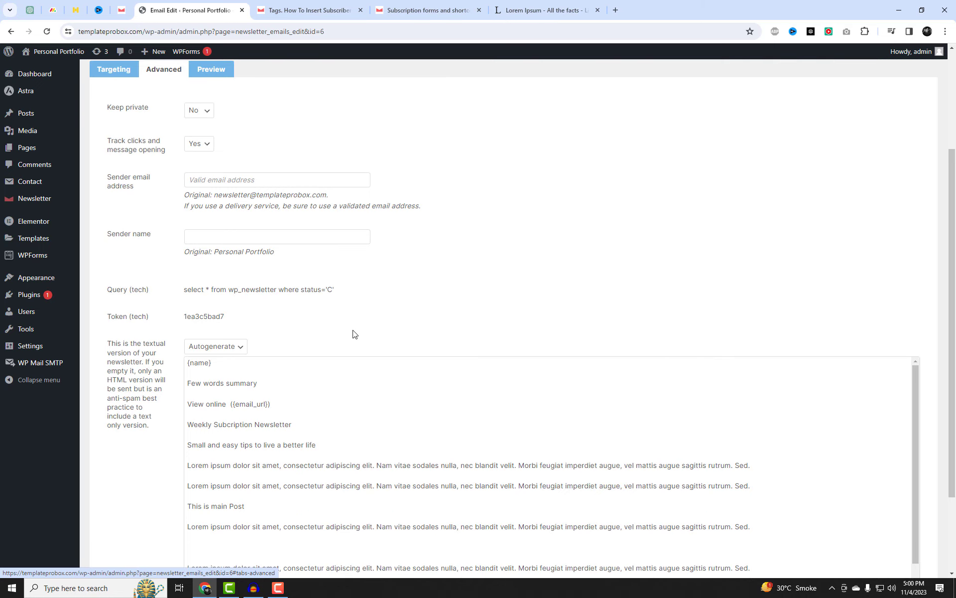
pyautogui.scroll(-3, 355, 334)
pyautogui.moveTo(106, 229); pyautogui.dragTo(171, 323)
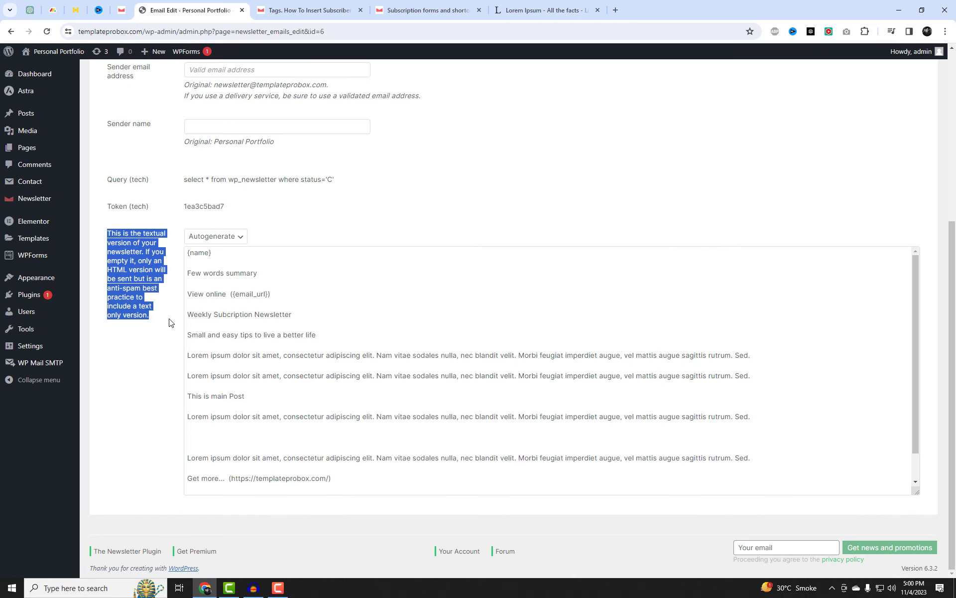
pyautogui.scroll(5, 190, 285)
pyautogui.click(207, 219)
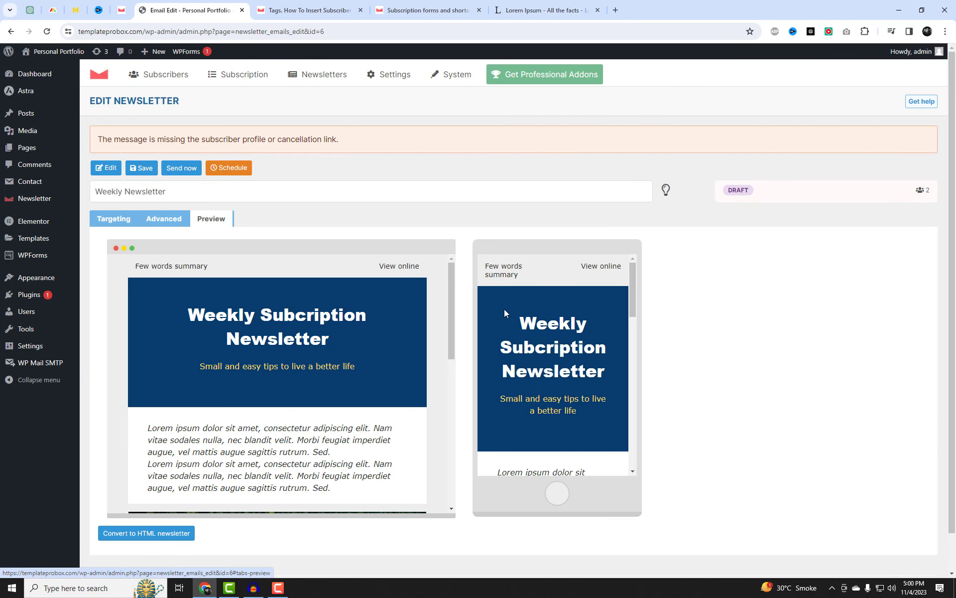
pyautogui.scroll(-15, 592, 358)
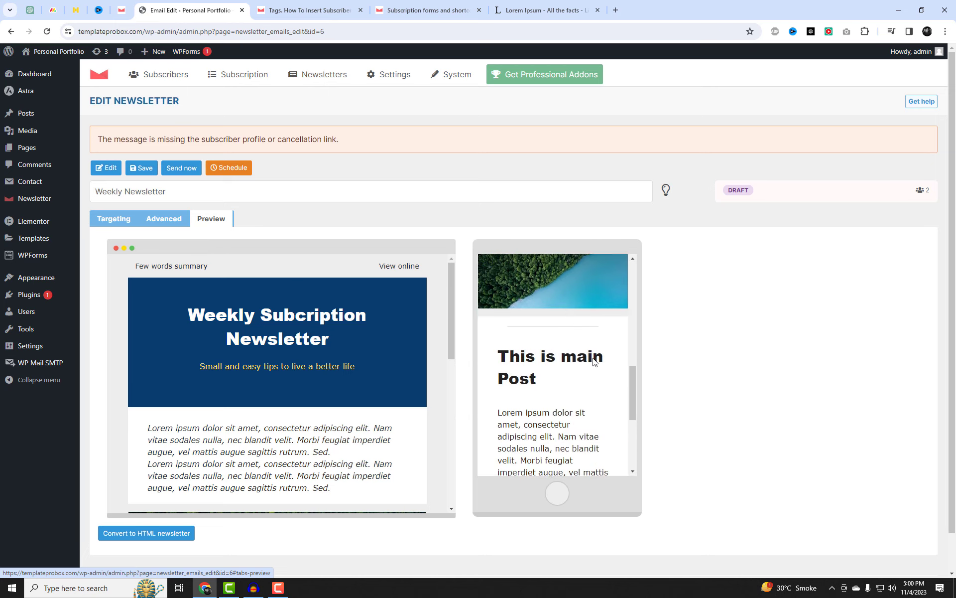
pyautogui.scroll(-2, 594, 360)
pyautogui.scroll(6, 497, 331)
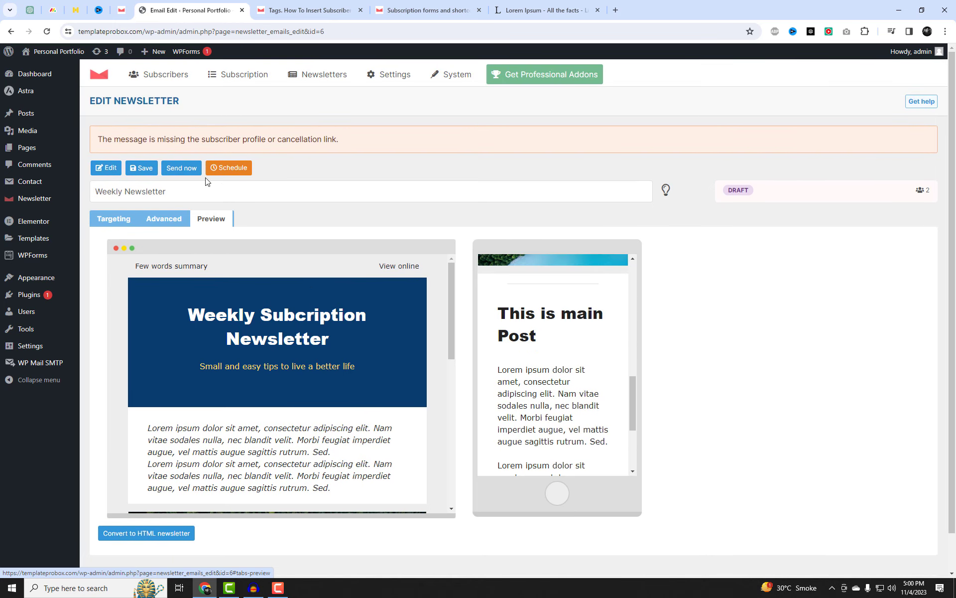
# Send the newsletter immediately instead of scheduling it, and confirm the real delivery.
pyautogui.click(232, 169)
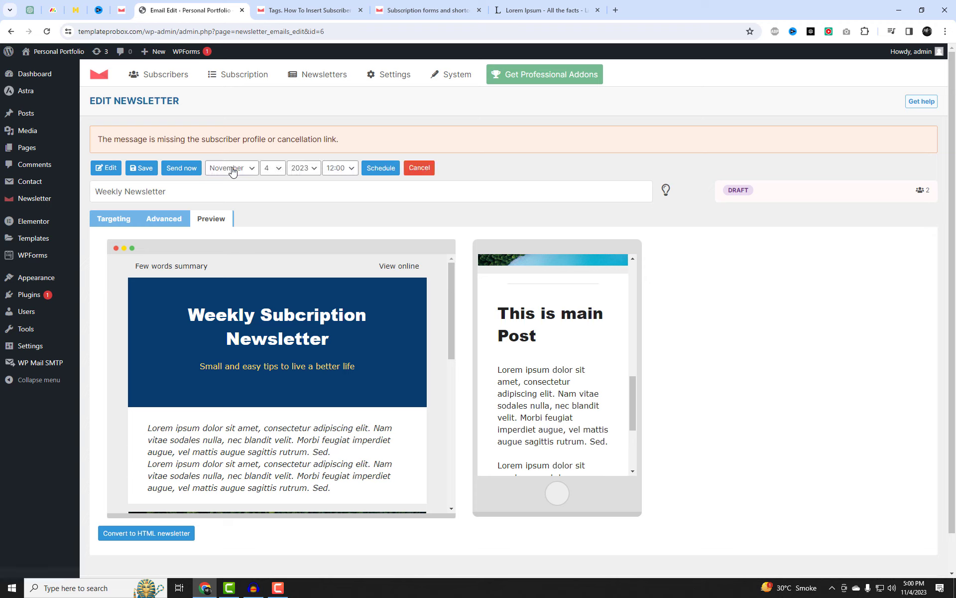
pyautogui.click(185, 169)
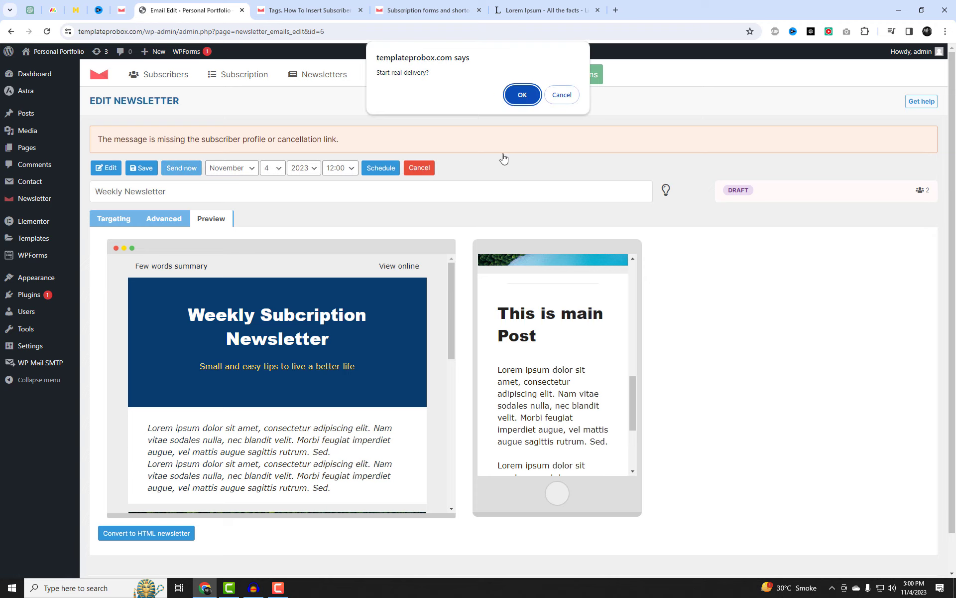
pyautogui.click(522, 95)
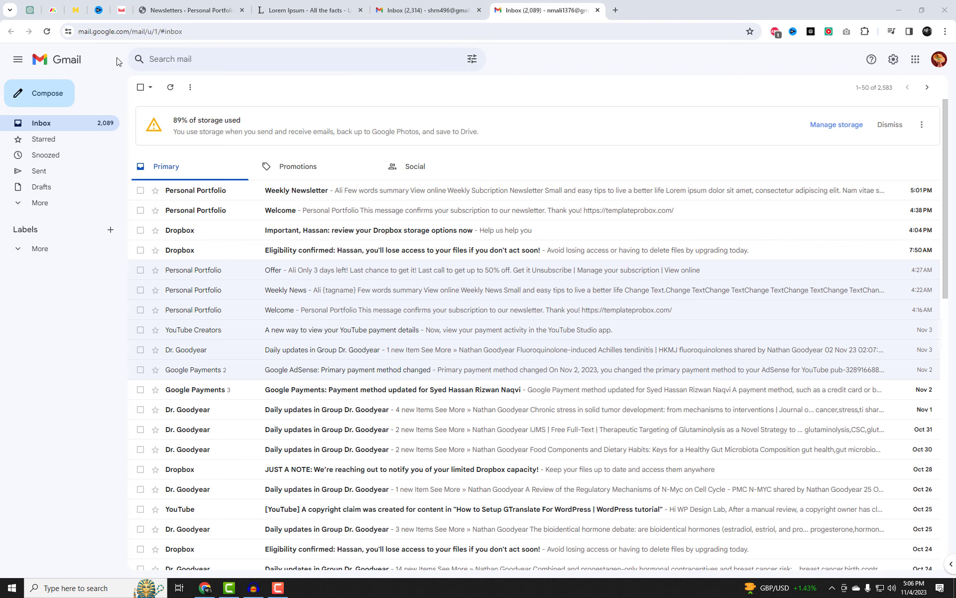
# Open the received Weekly Newsletter email in Gmail, check its content and follow the "Get more..." link.
pyautogui.click(207, 192)
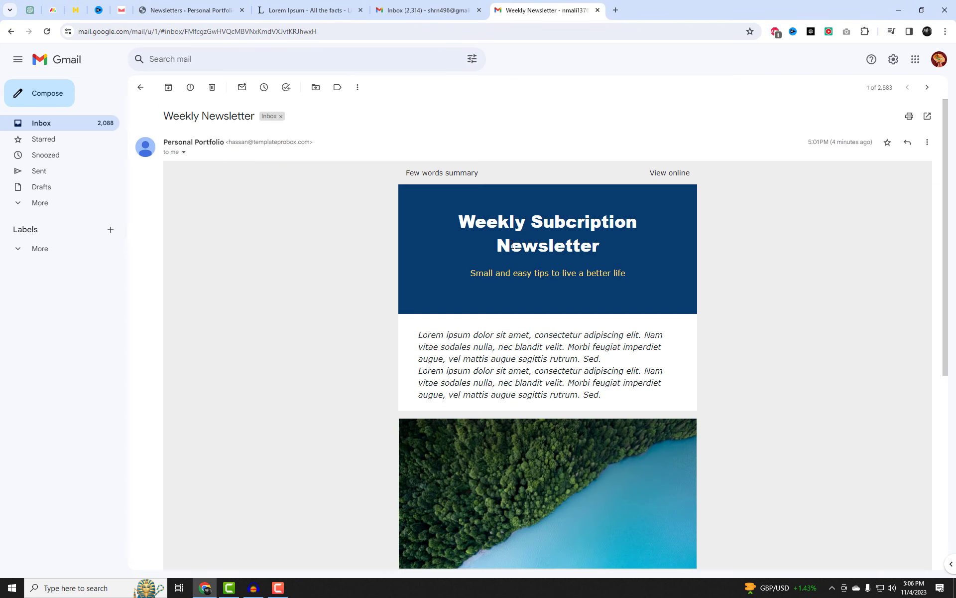
pyautogui.scroll(-7, 512, 245)
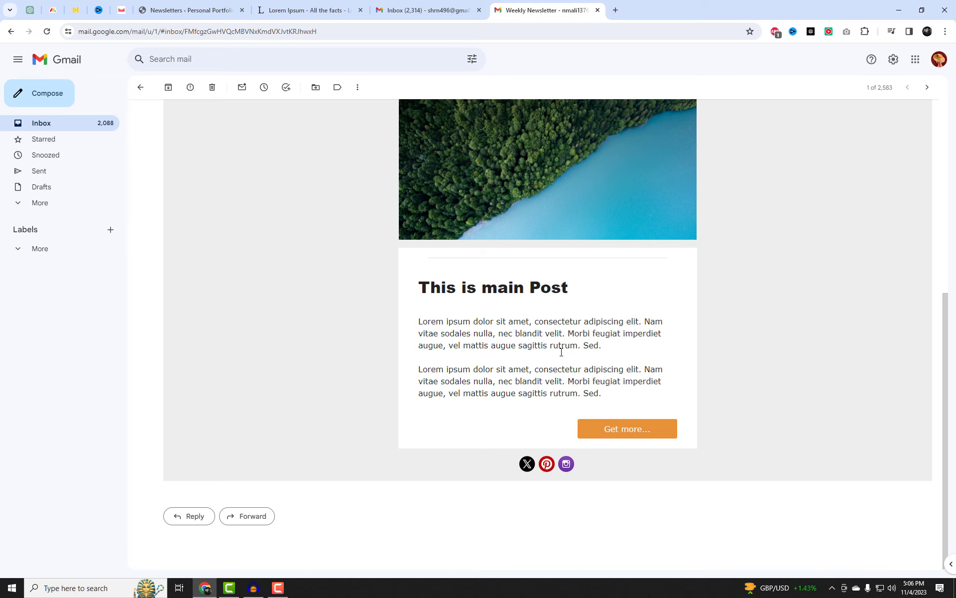
pyautogui.click(637, 436)
pyautogui.scroll(2, 593, 349)
pyautogui.moveTo(580, 393); pyautogui.dragTo(408, 386)
pyautogui.scroll(5, 527, 373)
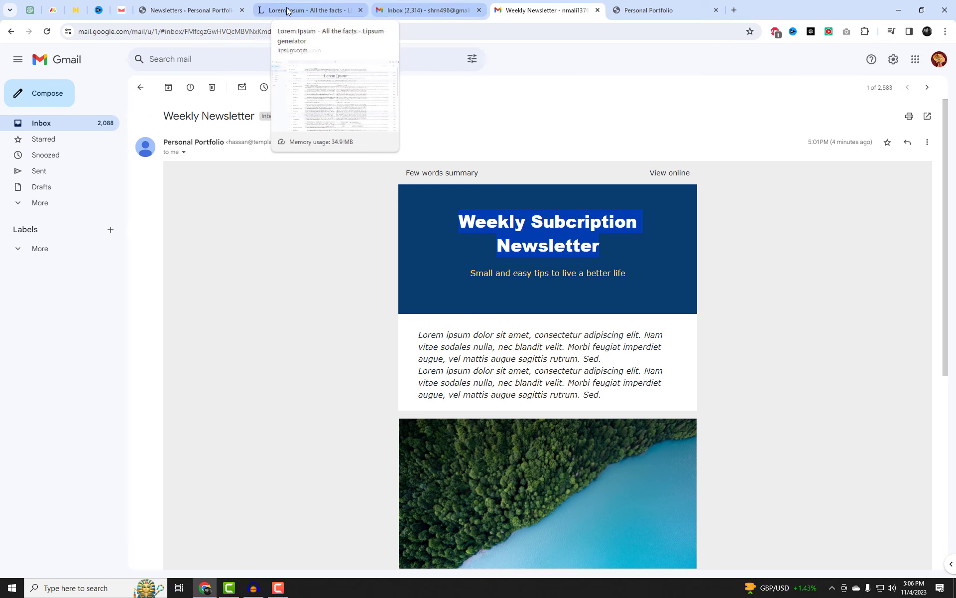
# Return to WordPress, disable the privacy checkbox/notice on the subscription form and save the form settings.
pyautogui.click(222, 5)
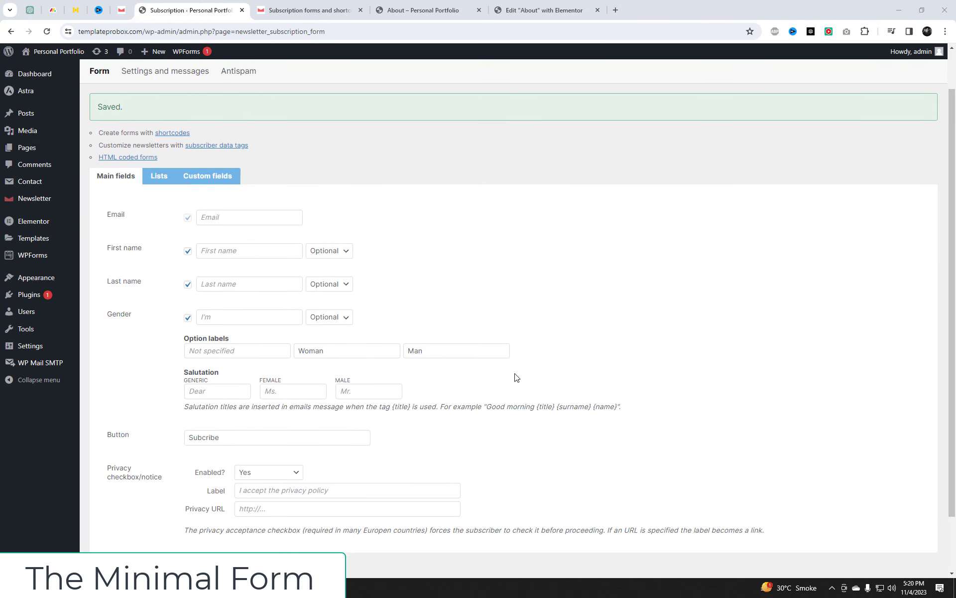
pyautogui.scroll(-2, 516, 378)
pyautogui.click(264, 407)
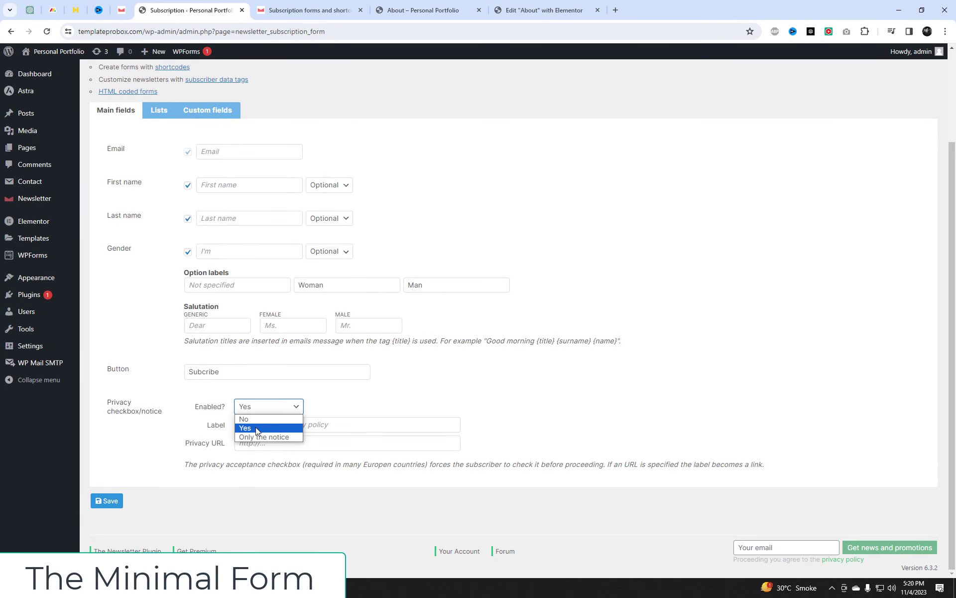
pyautogui.click(263, 421)
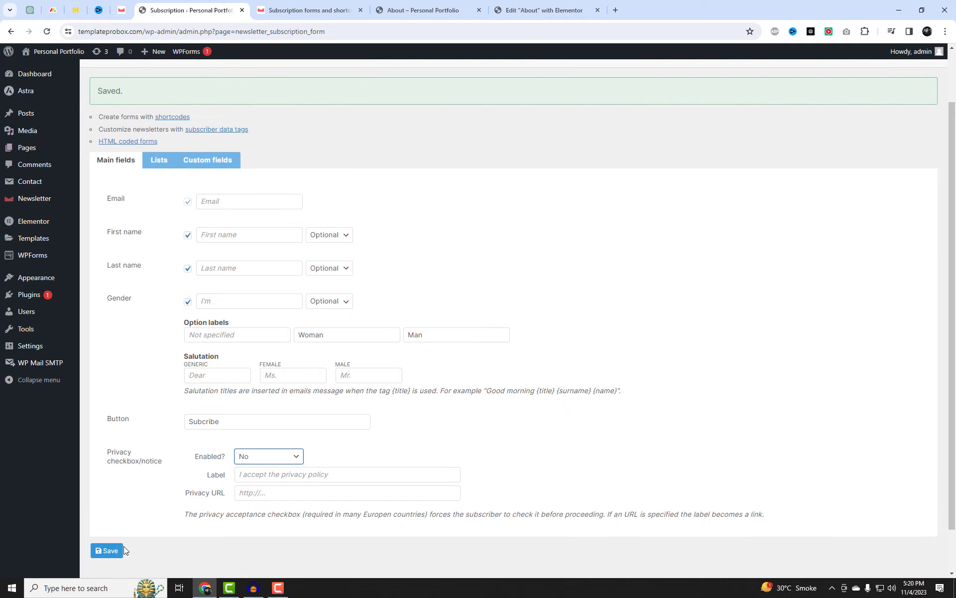
pyautogui.click(113, 552)
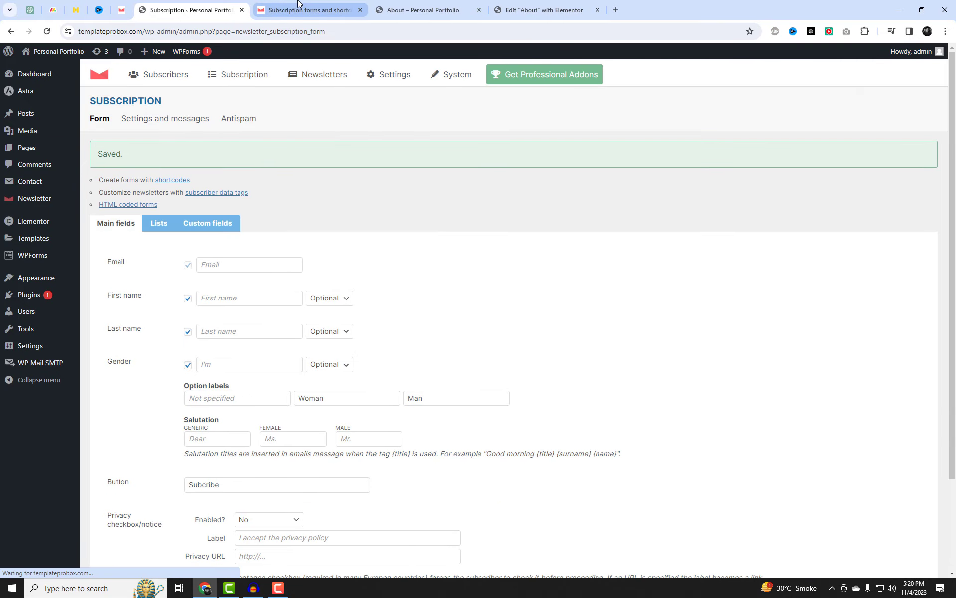
# Copy the minimal form shortcode [newsletter_form type="minimal"] from the plugin's subscription form documentation.
pyautogui.click(298, 6)
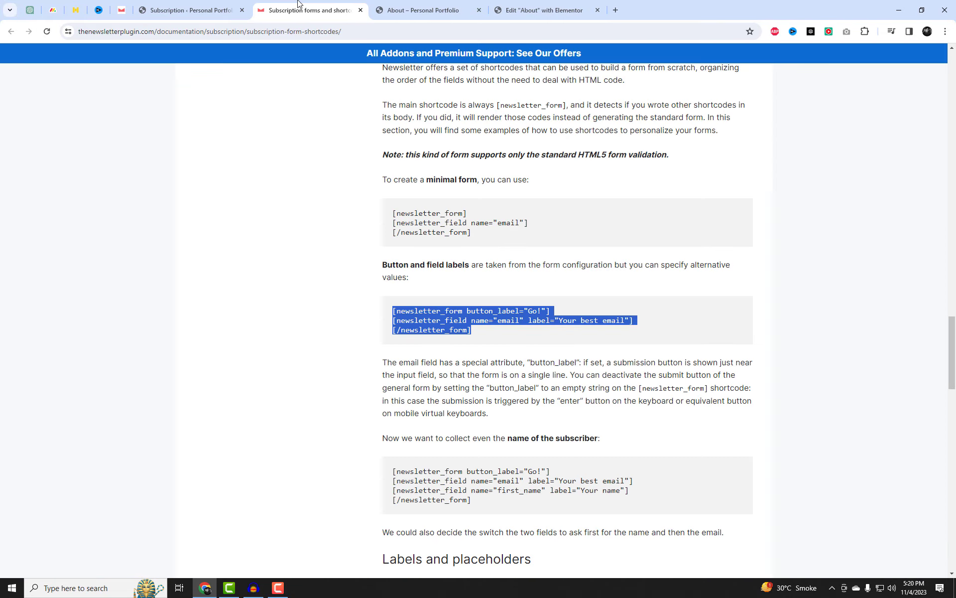
pyautogui.scroll(15, 550, 384)
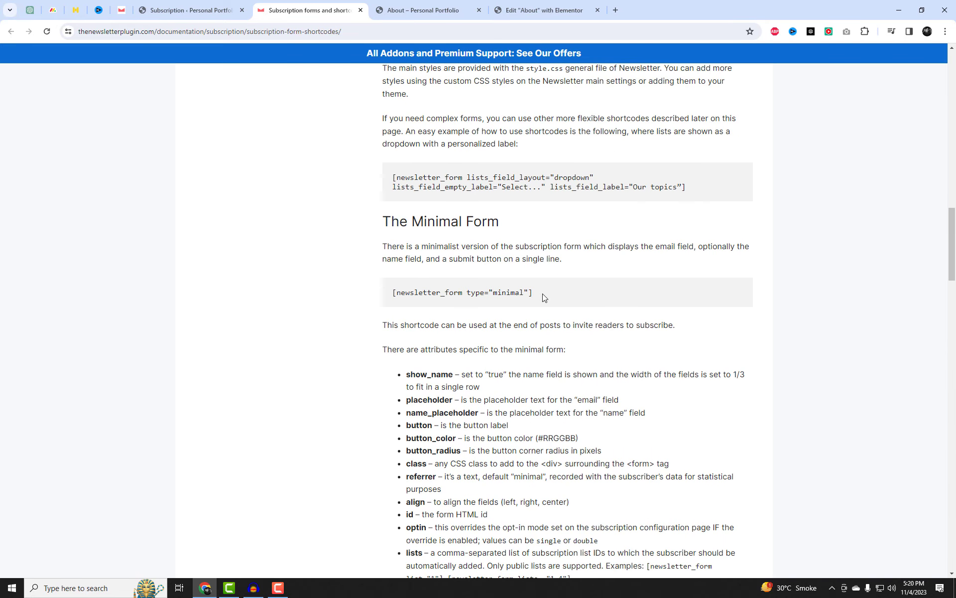
pyautogui.moveTo(543, 297); pyautogui.dragTo(388, 298)
pyautogui.hotkey('ctrl', 'c')
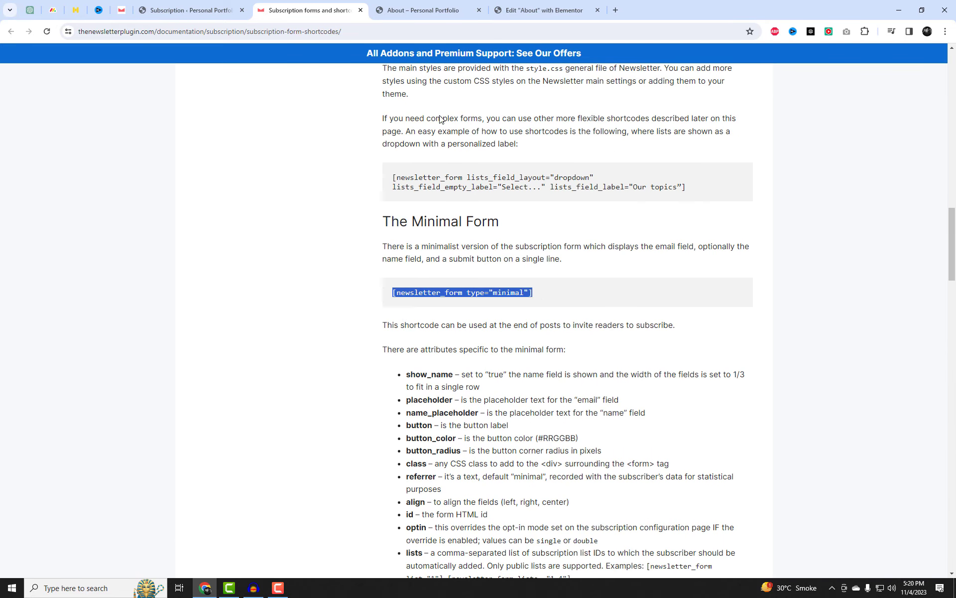
# Add a Shortcode widget below the "I gave it my all" heading of the About page in Elementor, containing [newsletter_form type="minimal"].
pyautogui.click(423, 10)
pyautogui.scroll(-1, 423, 303)
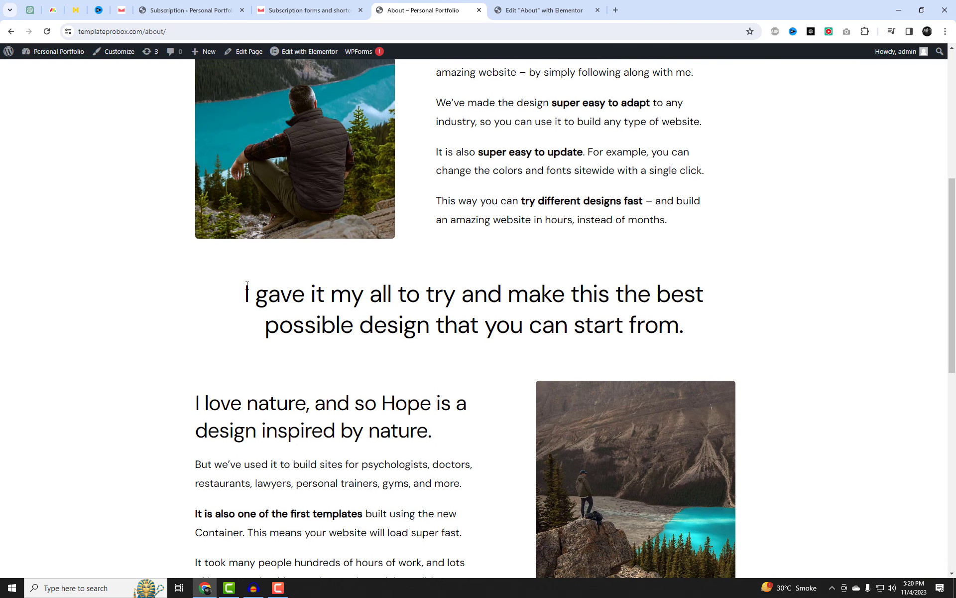
pyautogui.moveTo(247, 285); pyautogui.dragTo(683, 329)
pyautogui.click(693, 329)
pyautogui.hotkey('ctrl', 'Tab')
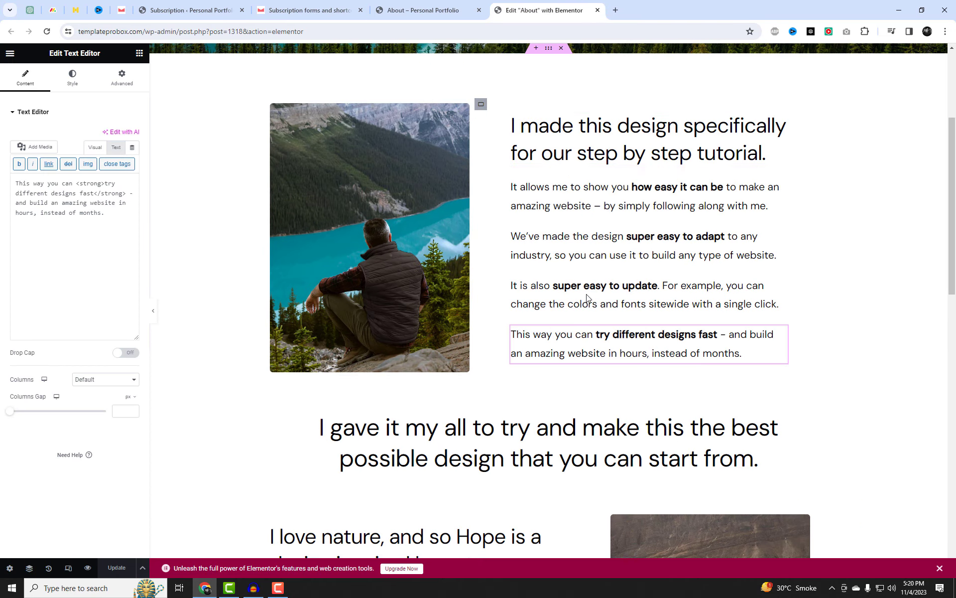
pyautogui.scroll(-4, 587, 298)
pyautogui.click(548, 258)
pyautogui.click(9, 53)
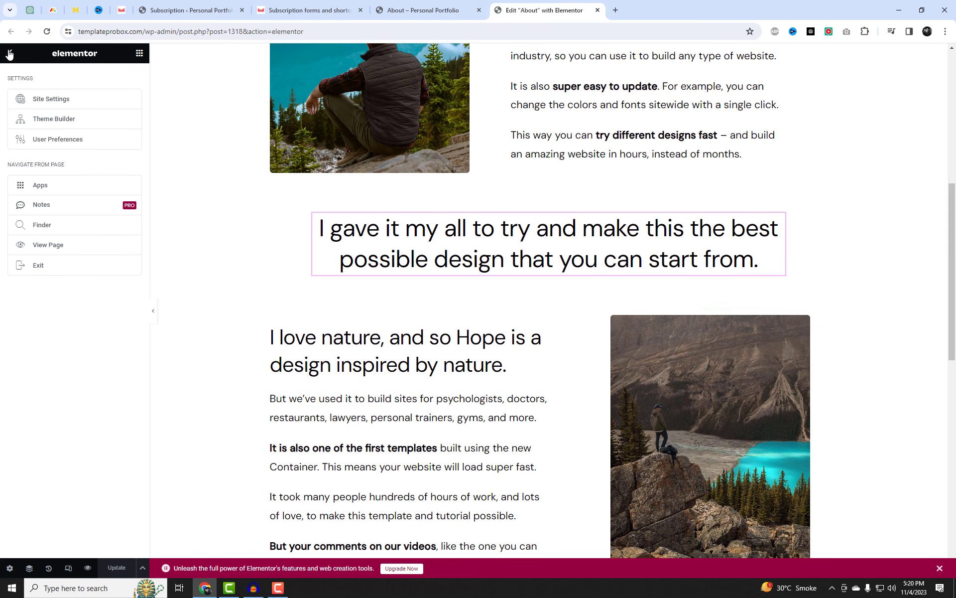
pyautogui.click(8, 60)
pyautogui.write('shor')
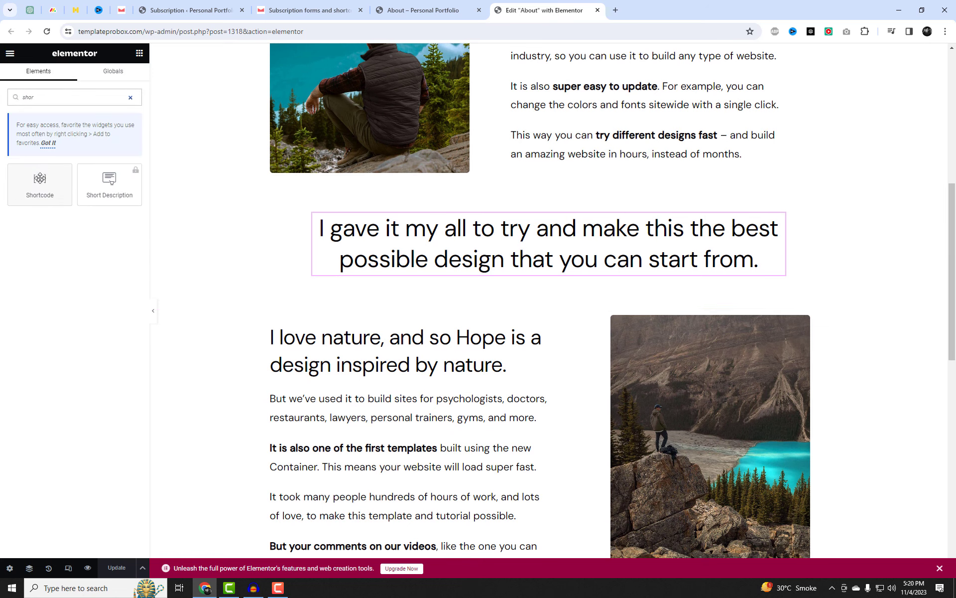
pyautogui.moveTo(39, 178); pyautogui.dragTo(530, 271)
pyautogui.hotkey('ctrl', 'v')
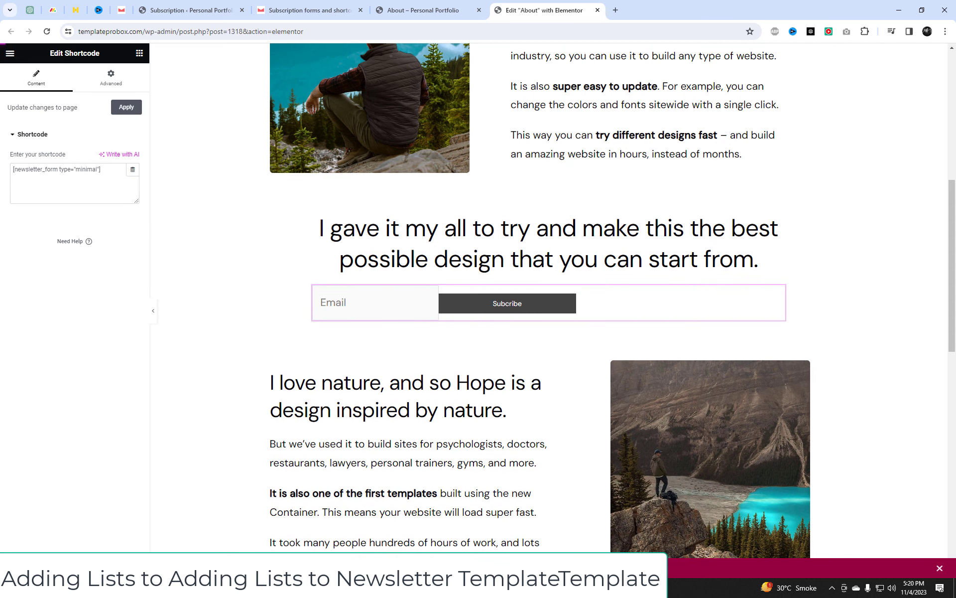
# Update the About page in Elementor and reload the live About page at the new subscription form.
pyautogui.click(124, 569)
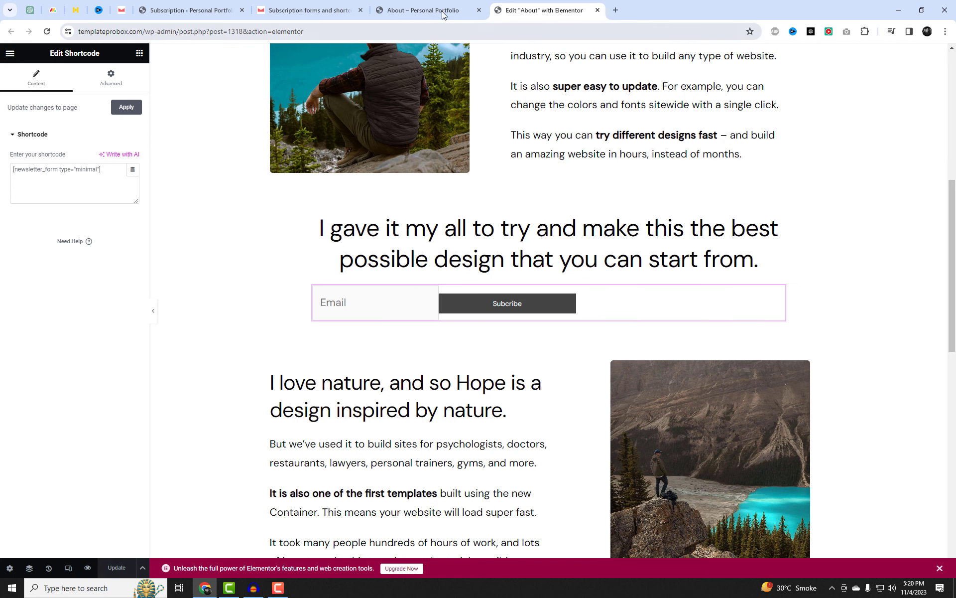
pyautogui.click(428, 10)
pyautogui.press('Return')
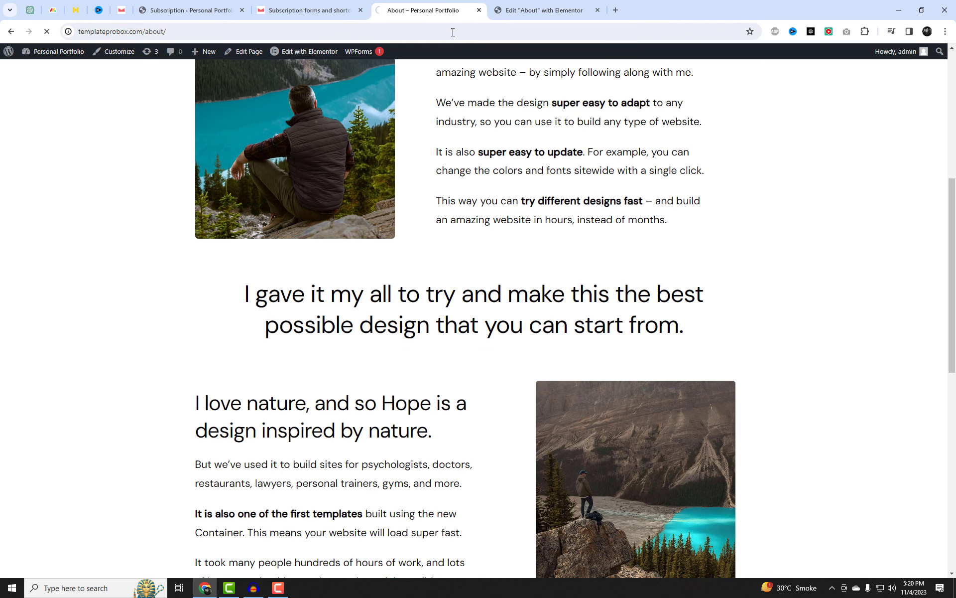
pyautogui.scroll(-2, 470, 350)
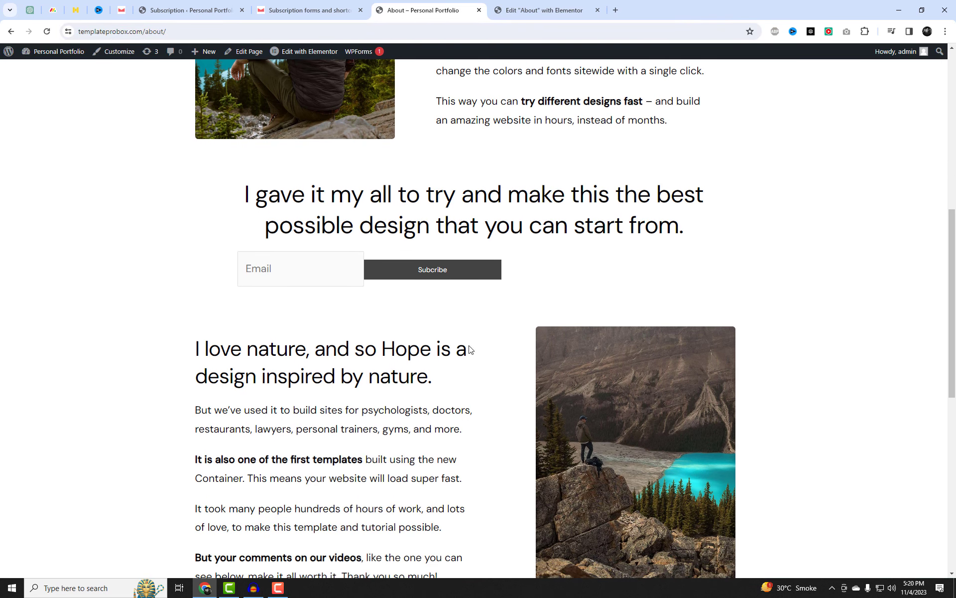
# Inspect the Subscribe button of the form and add an input.tnp-submit style rule with padding 10px !important.
pyautogui.rightClick(297, 270)
pyautogui.press('Escape')
pyautogui.rightClick(444, 274)
pyautogui.click(483, 491)
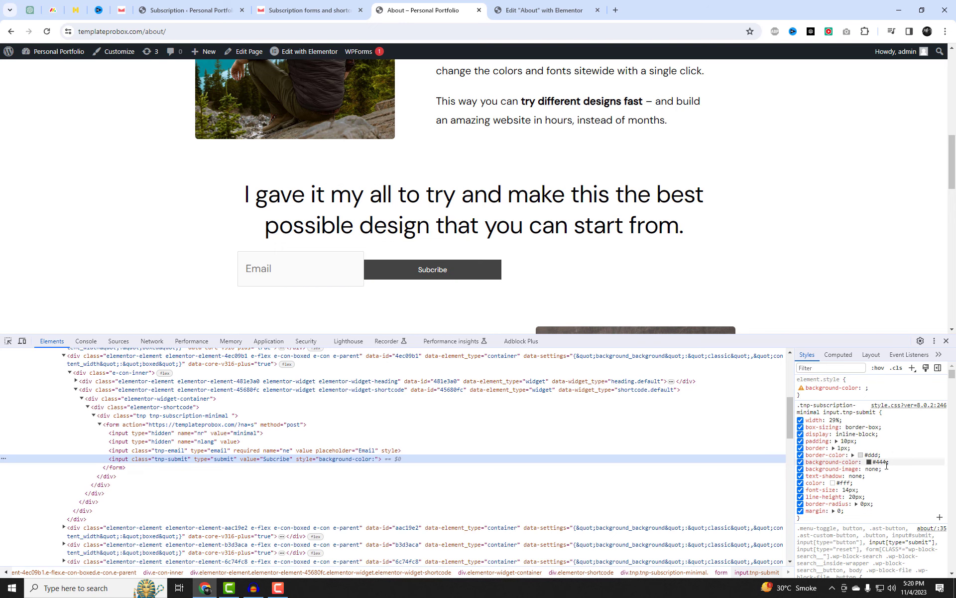
pyautogui.click(911, 369)
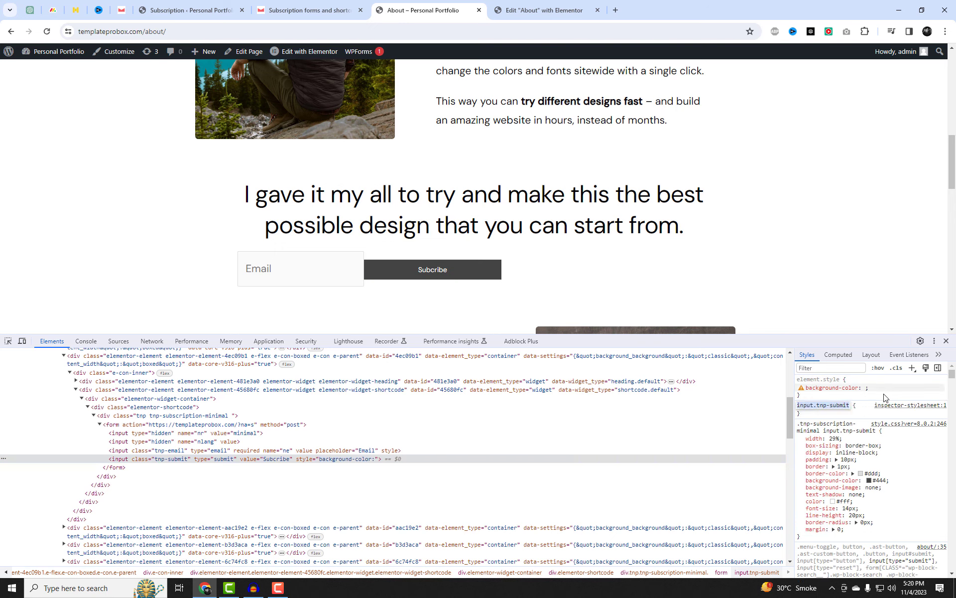
pyautogui.click(867, 406)
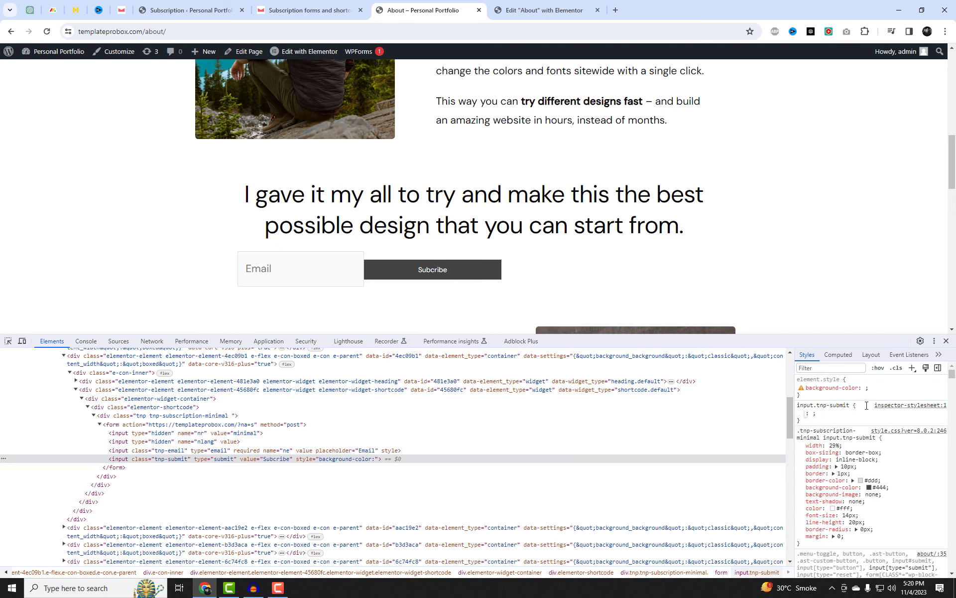
pyautogui.write('padding')
pyautogui.press('Tab')
pyautogui.write('10px !important')
pyautogui.press('Return')
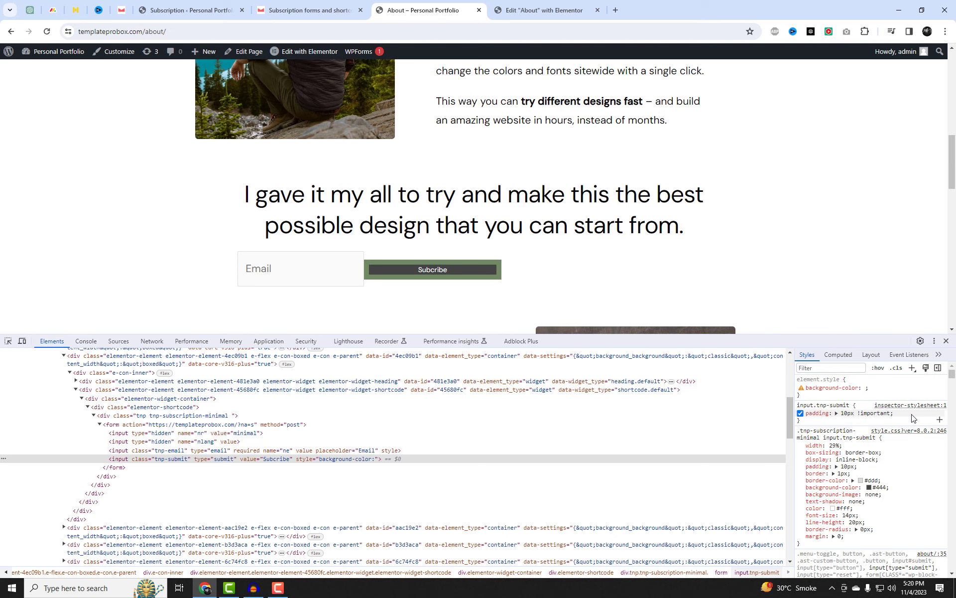
# Increase the input.tnp-submit padding until the Subscribe button is as tall as the email field.
pyautogui.click(845, 413)
pyautogui.press('Up')
pyautogui.press('Up')
pyautogui.press('Up')
pyautogui.press('Up')
pyautogui.press('Up')
pyautogui.press('Up')
pyautogui.press('Up')
pyautogui.press('Up')
pyautogui.press('Up')
pyautogui.press('Up')
pyautogui.press('Up')
pyautogui.press('Up')
pyautogui.press('Up')
pyautogui.press('Up')
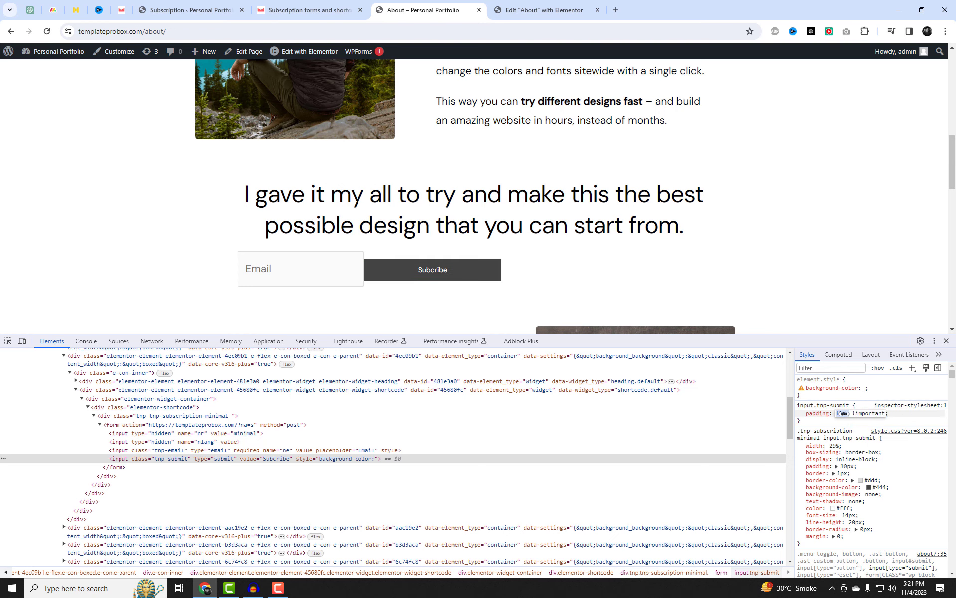
pyautogui.press('Up')
pyautogui.press('Return')
# Inspect the form's email field and add an input.tnp-email style rule with width 100%.
pyautogui.click(8, 341)
pyautogui.click(280, 274)
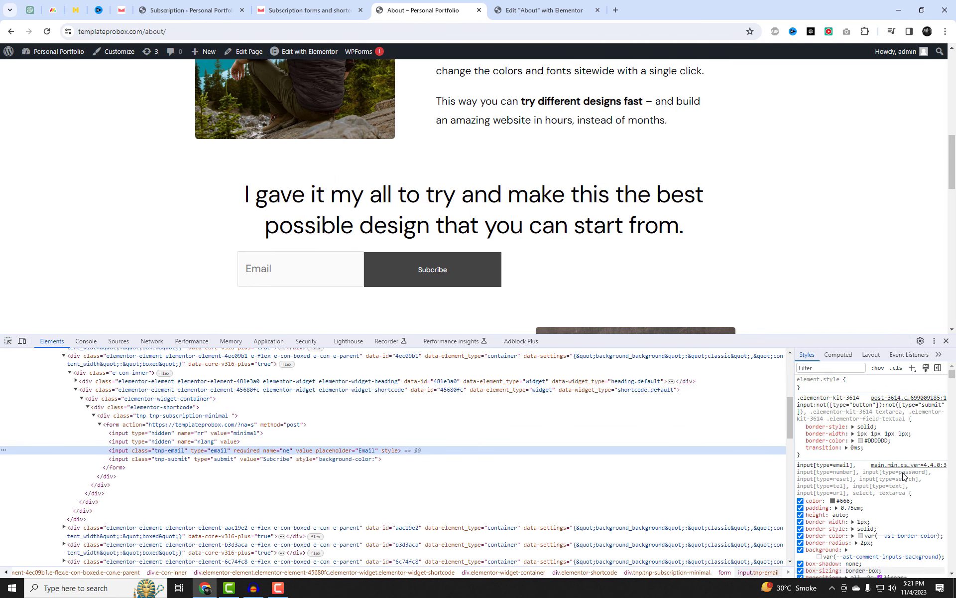
pyautogui.click(912, 367)
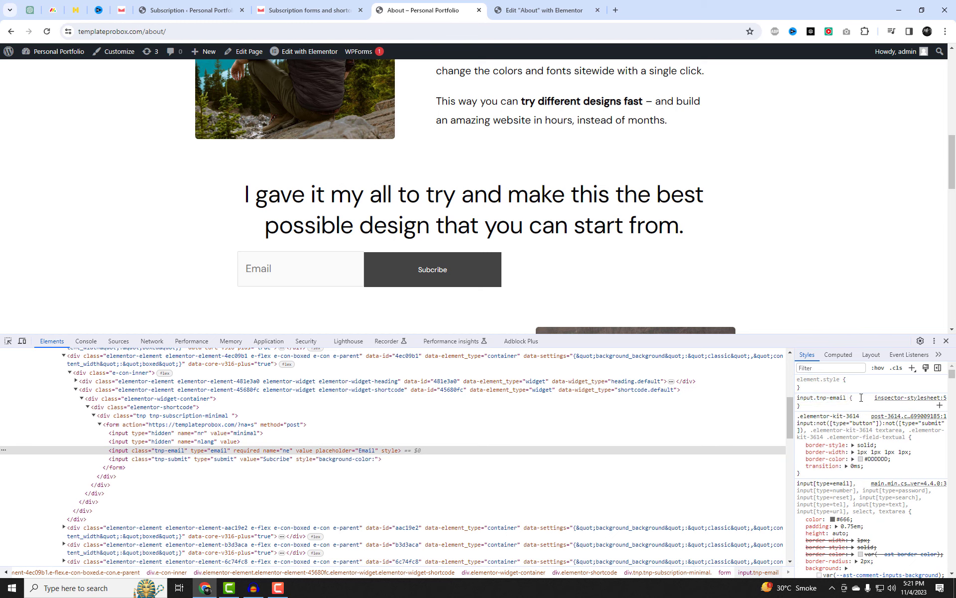
pyautogui.click(864, 400)
pyautogui.write('width: ')
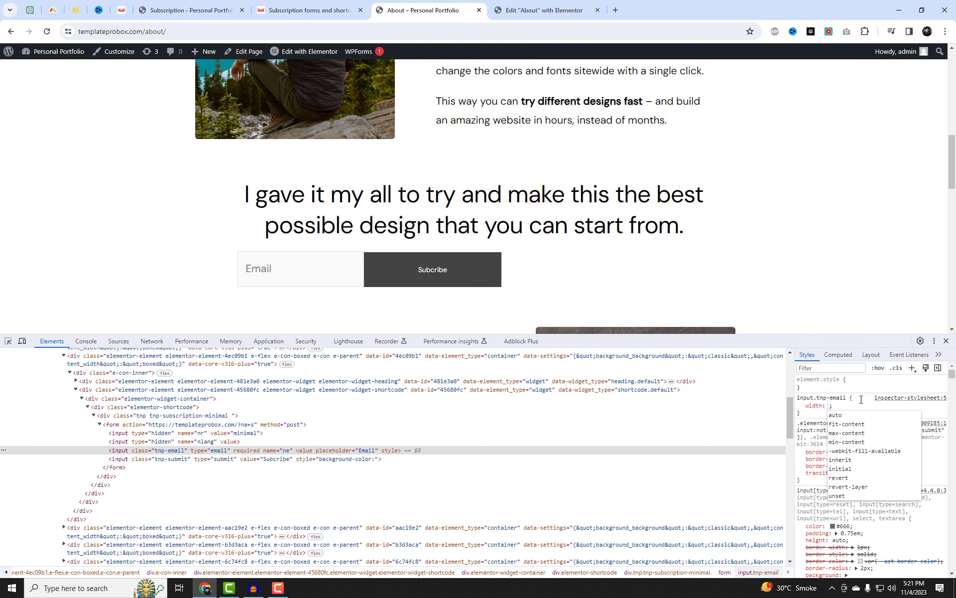
pyautogui.write('100%')
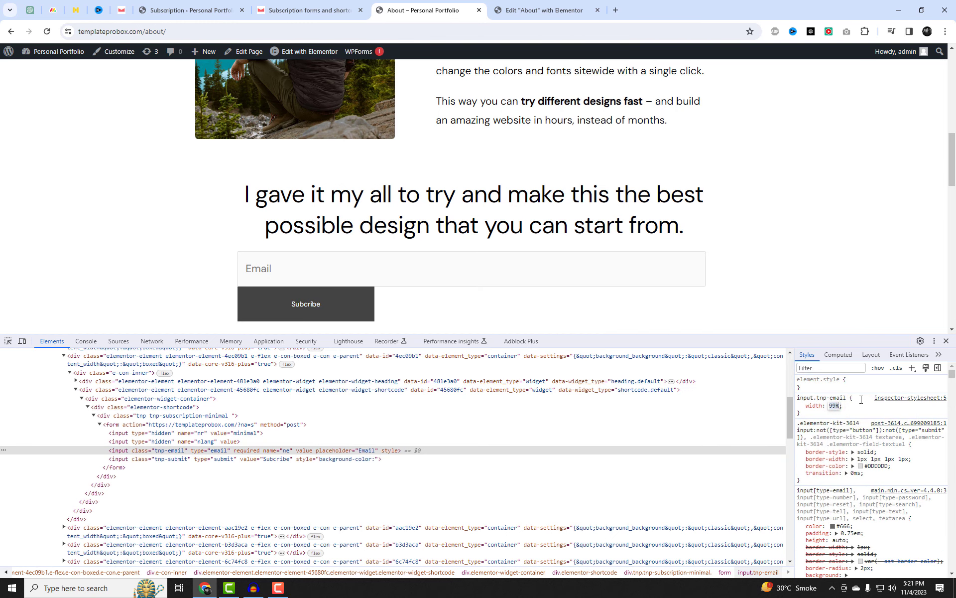
# Reduce the input.tnp-email width to 63% so the Subscribe button fits beside the field, and close the developer tools.
pyautogui.press('Down')
pyautogui.press('Down')
pyautogui.press('Down')
pyautogui.press('Down')
pyautogui.press('Down')
pyautogui.press('Down')
pyautogui.press('Down')
pyautogui.press('Down')
pyautogui.press('Down')
pyautogui.press('Down')
pyautogui.press('Down')
pyautogui.press('Down')
pyautogui.press('Down')
pyautogui.press('Down')
pyautogui.press('Down')
pyautogui.press('Down')
pyautogui.press('Down')
pyautogui.press('Down')
pyautogui.press('Down')
pyautogui.press('Down')
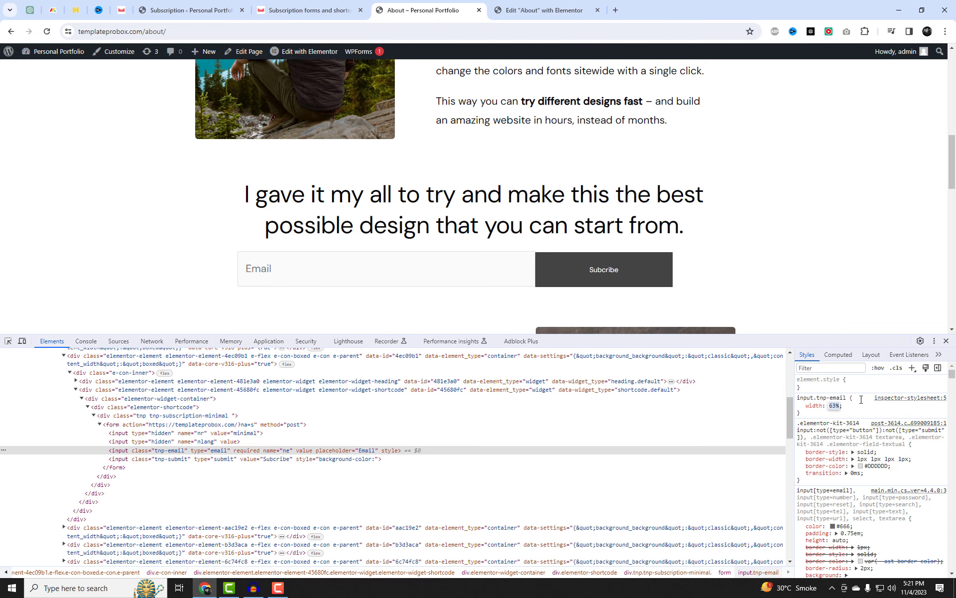
pyautogui.press('Up')
pyautogui.press('Up')
pyautogui.click(947, 342)
# Review the restyled form on the About page, and open the Contact page to examine its full subscription form.
pyautogui.scroll(2, 284, 396)
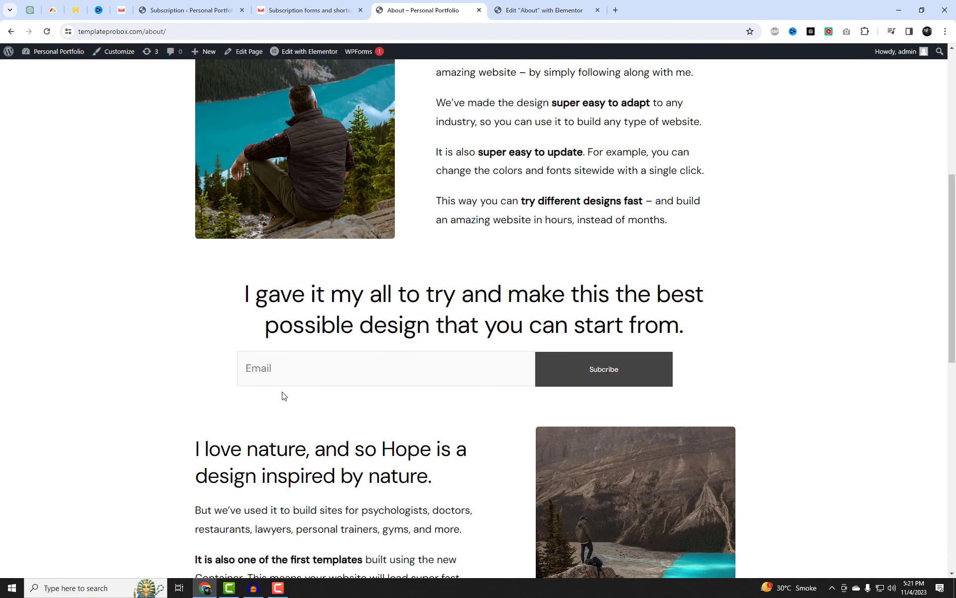
pyautogui.click(358, 362)
pyautogui.scroll(5, 869, 389)
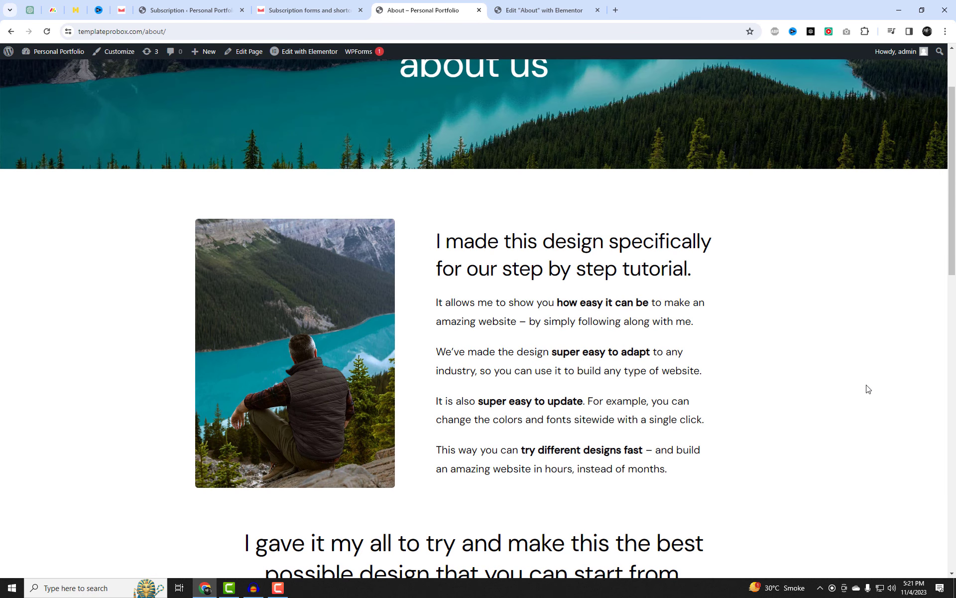
pyautogui.scroll(2, 869, 389)
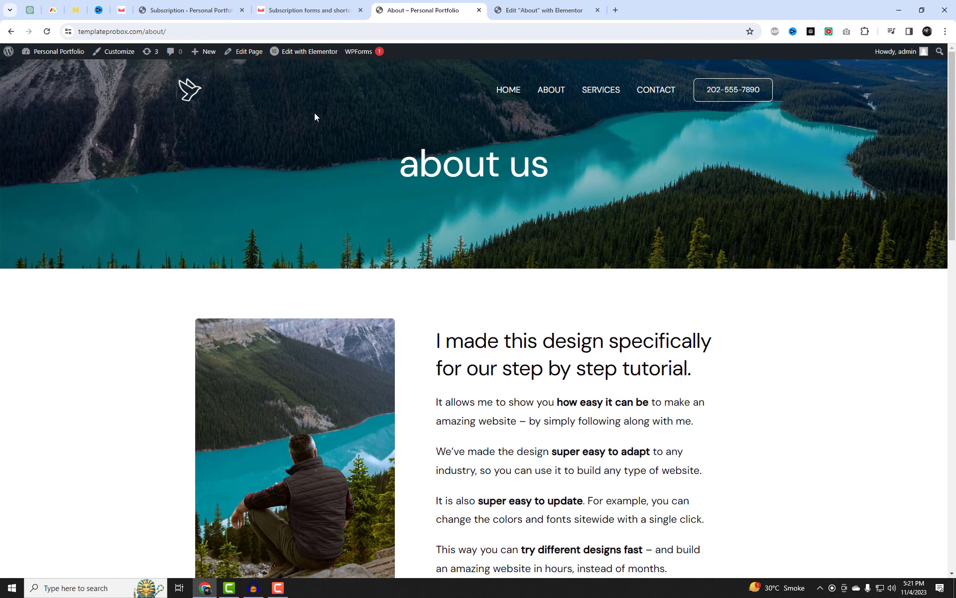
pyautogui.click(147, 32)
pyautogui.click(656, 92)
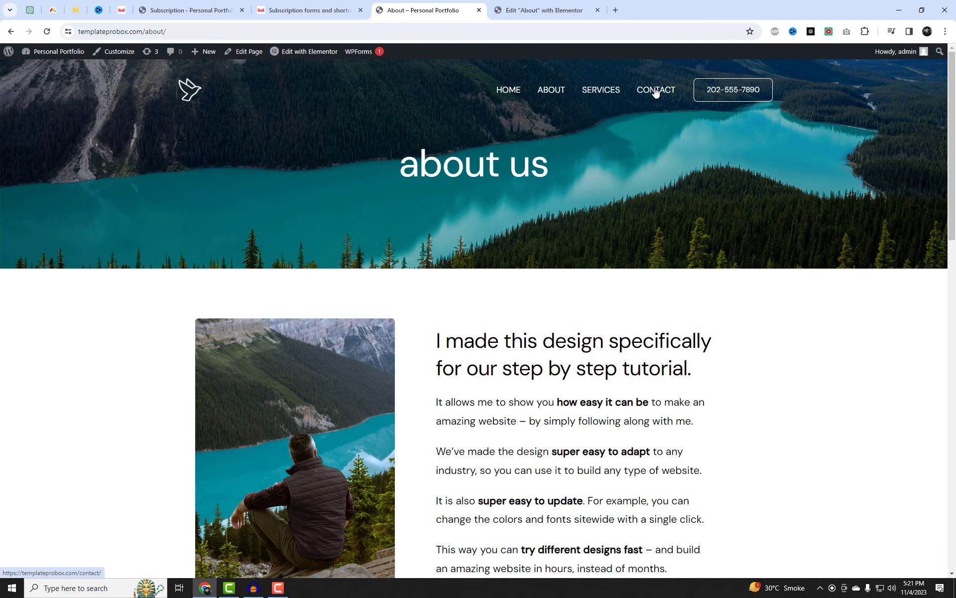
pyautogui.scroll(-3, 789, 342)
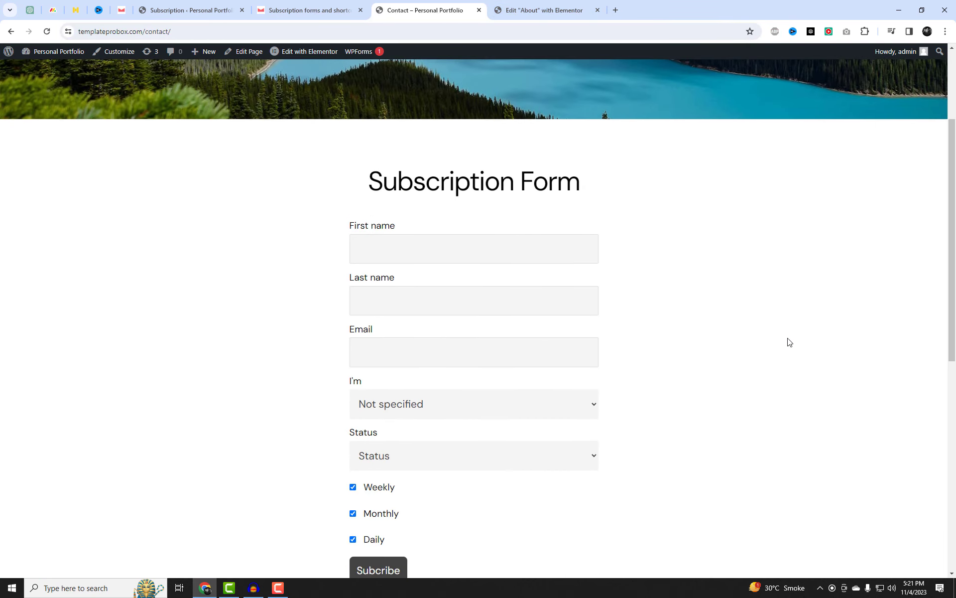
pyautogui.scroll(-2, 790, 343)
pyautogui.scroll(1, 790, 343)
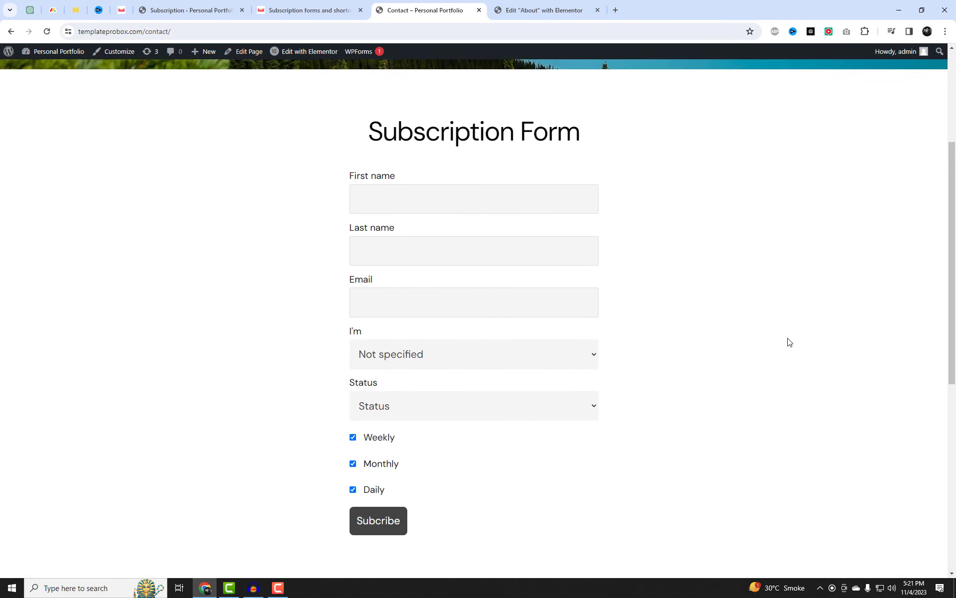